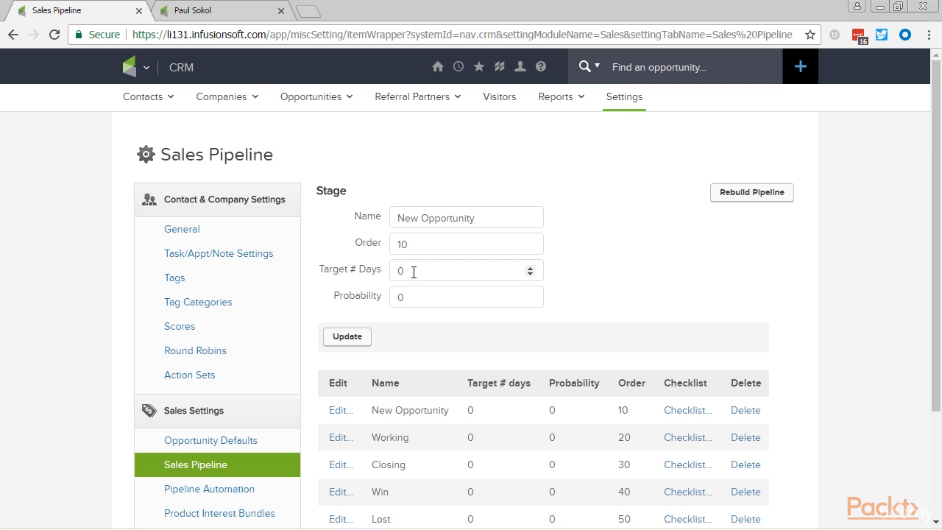
# - Set the New Opportunity stage's target days to 1 and probability to 10, and save the stage
pyautogui.click(380, 278)
pyautogui.write('1')
pyautogui.press('Tab')
pyautogui.write('10')
pyautogui.click(418, 269)
pyautogui.click(352, 337)
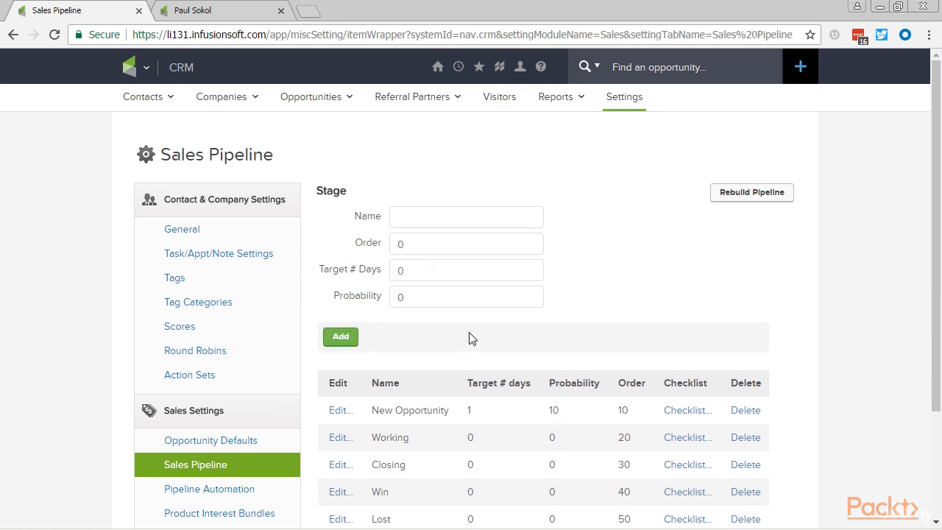
# - Rename the Working stage to Contacting, with 7 target days and a probability of 25, and save it
pyautogui.click(340, 438)
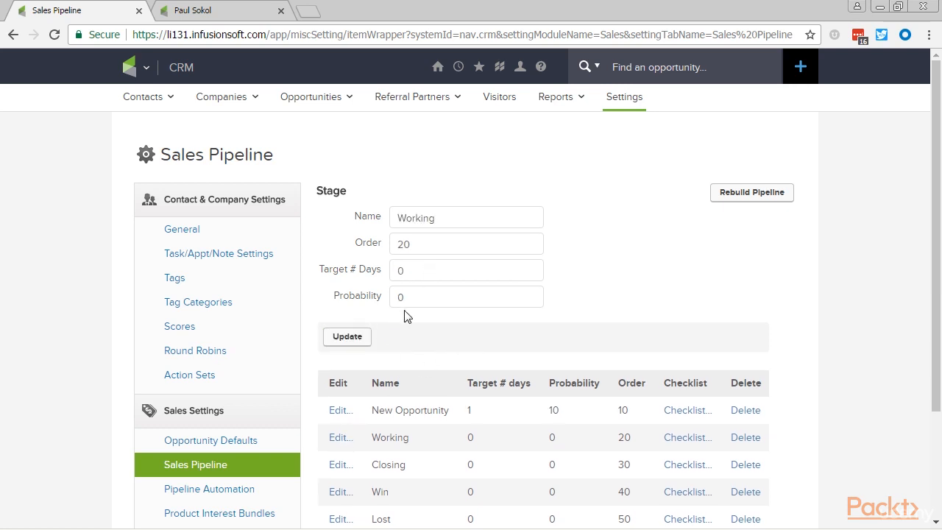
pyautogui.doubleClick(458, 222)
pyautogui.write('Contacting')
pyautogui.press('Tab')
pyautogui.press('Tab')
pyautogui.write('7')
pyautogui.press('Tab')
pyautogui.write('25')
pyautogui.click(358, 339)
# - Rename the Closing stage to Engaging, with 7 target days and a probability of 35, and save it
pyautogui.click(338, 464)
pyautogui.click(451, 217)
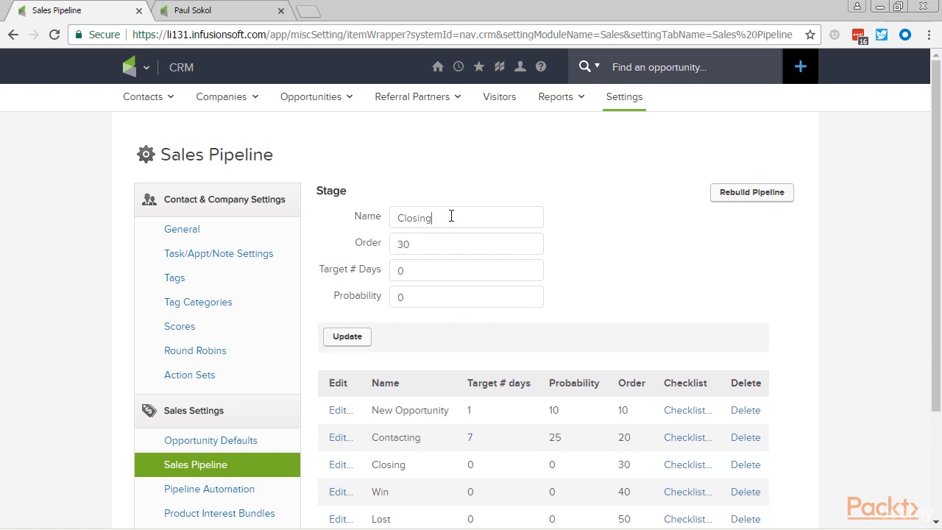
pyautogui.doubleClick(451, 216)
pyautogui.write('Engaging')
pyautogui.press('Tab')
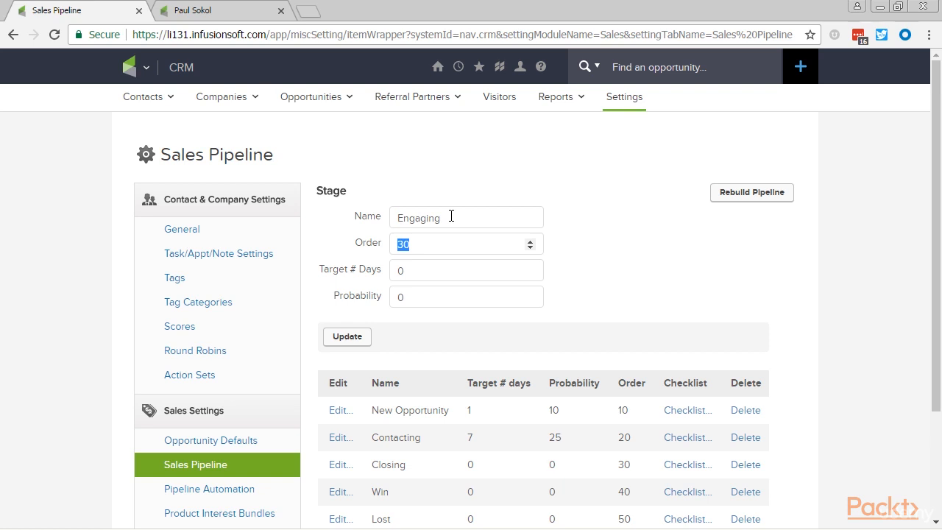
pyautogui.press('Tab')
pyautogui.write('7')
pyautogui.press('Tab')
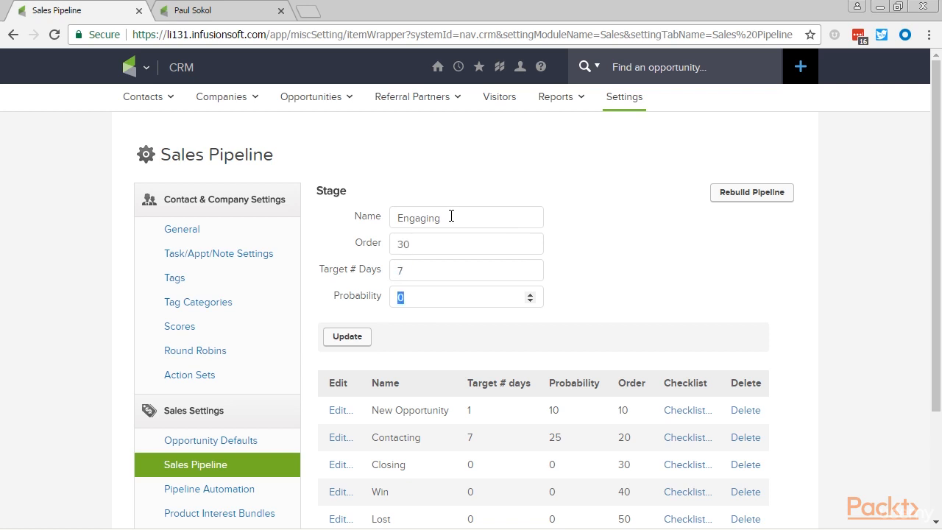
pyautogui.write('35')
pyautogui.click(351, 340)
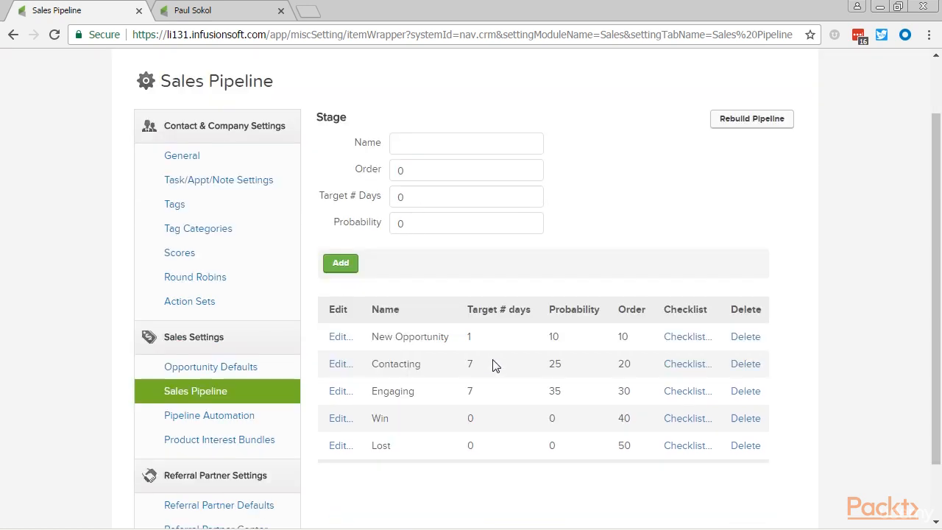
# - Rename the Win stage to Qualified, with 7 target days and a probability of 50, and save it
pyautogui.click(340, 419)
pyautogui.doubleClick(453, 144)
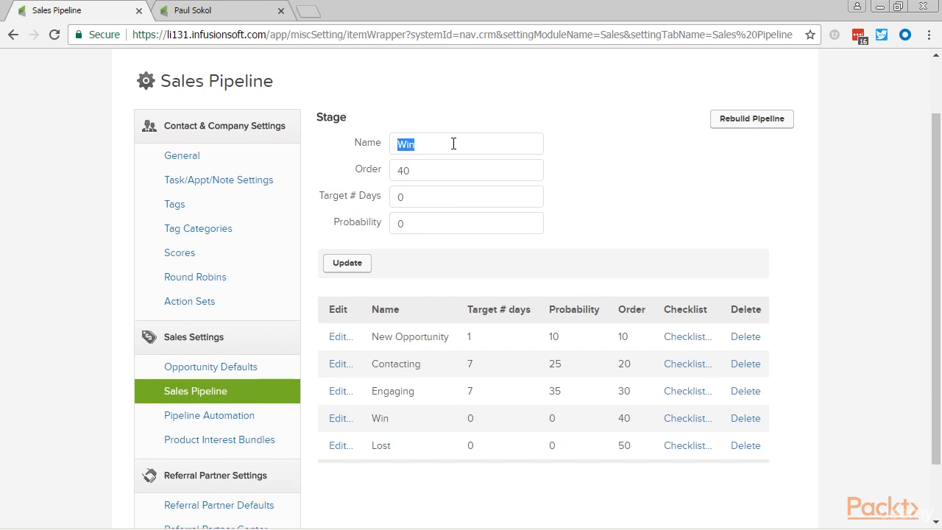
pyautogui.write('Qualified')
pyautogui.press('Tab')
pyautogui.press('Tab')
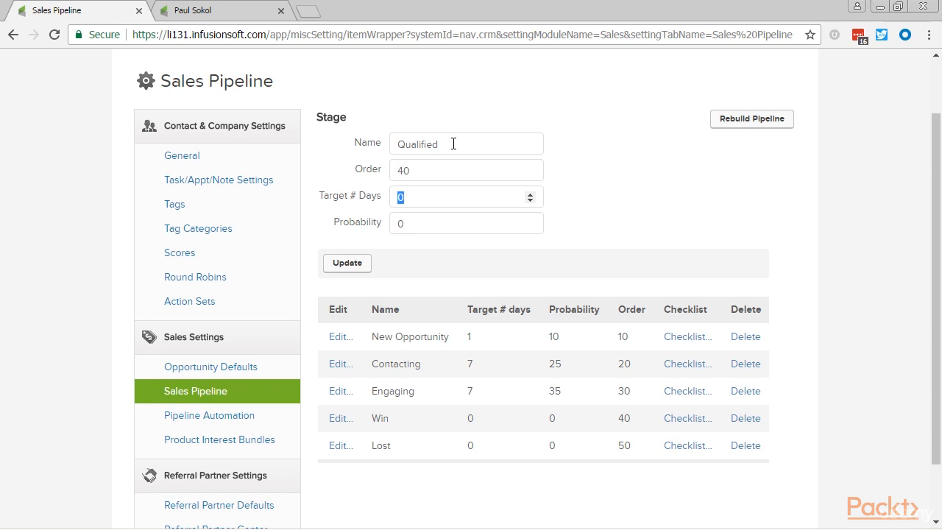
pyautogui.write('7')
pyautogui.press('Tab')
pyautogui.write('50')
pyautogui.click(359, 263)
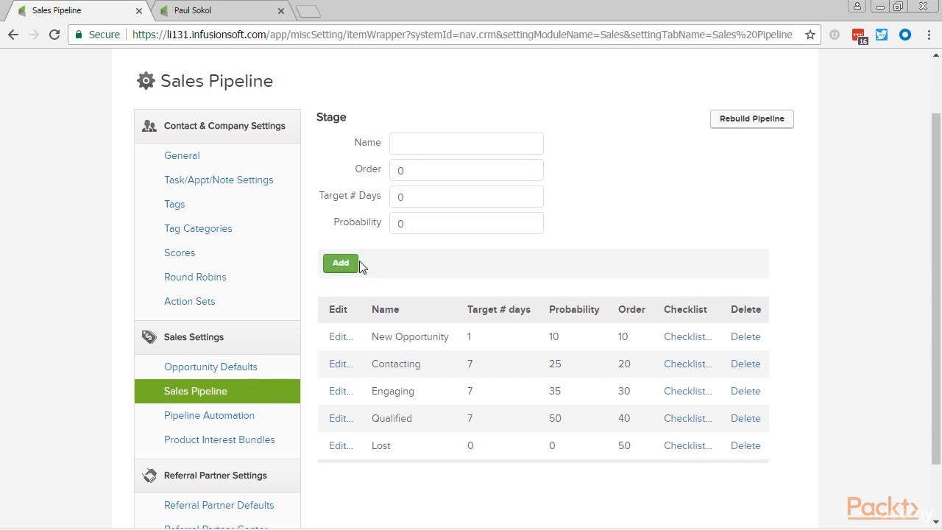
# - Rename the Lost stage to Quote Sent, with 7 target days and a probability of 60, and save it
pyautogui.click(338, 447)
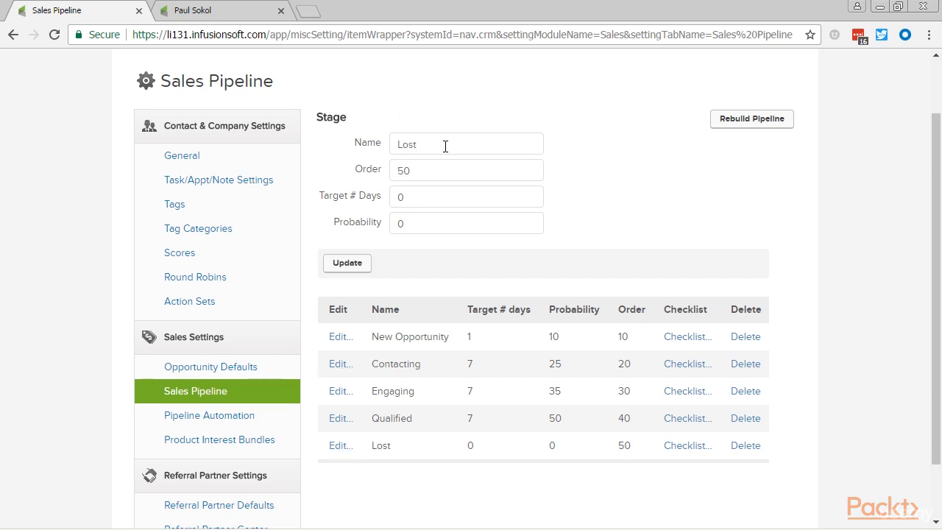
pyautogui.click(445, 146)
pyautogui.doubleClick(445, 145)
pyautogui.write('Quote Sent')
pyautogui.press('Tab')
pyautogui.press('Tab')
pyautogui.write('7')
pyautogui.press('Tab')
pyautogui.write('60')
pyautogui.click(347, 263)
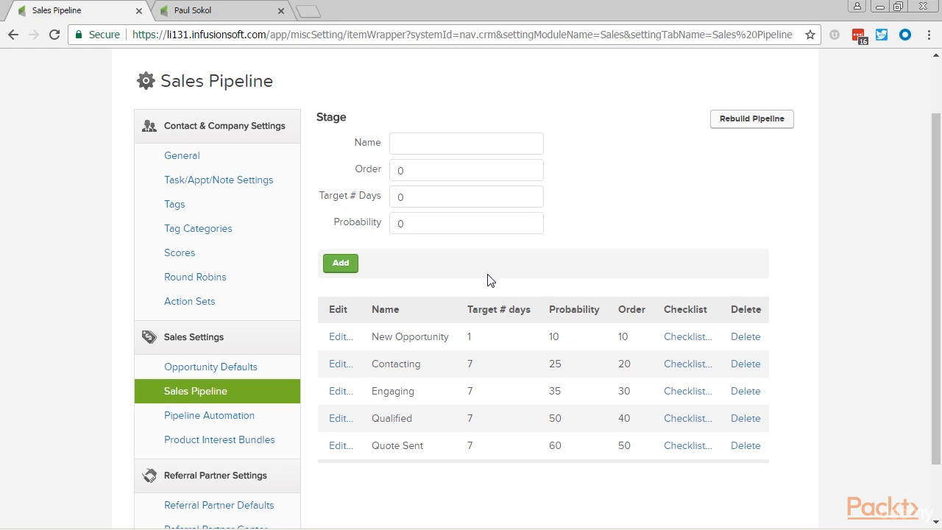
# - Add a new stage named Quote Finalizing with order 70, 7 target days and a probability of 75
pyautogui.click(424, 147)
pyautogui.write('Quote Finalizing')
pyautogui.press('Tab')
pyautogui.write('70')
pyautogui.press('Tab')
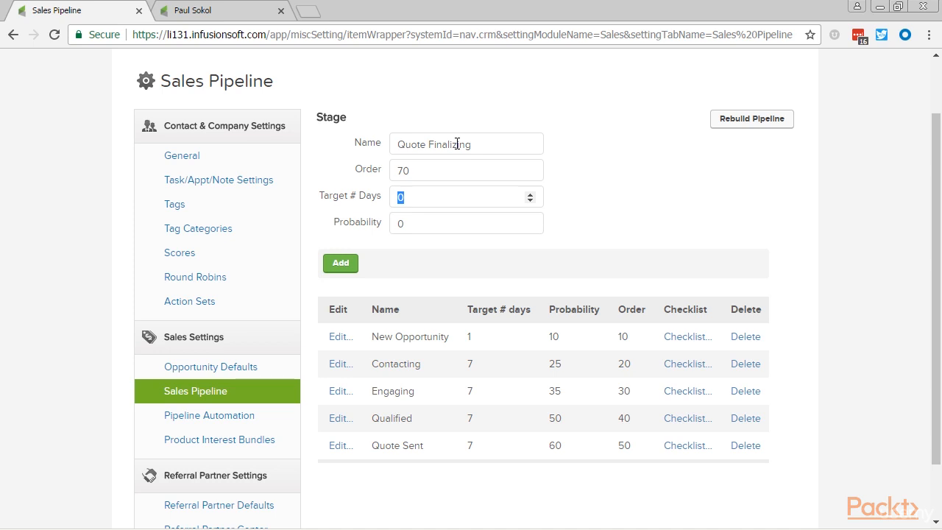
pyautogui.write('7')
pyautogui.press('Tab')
pyautogui.write('75')
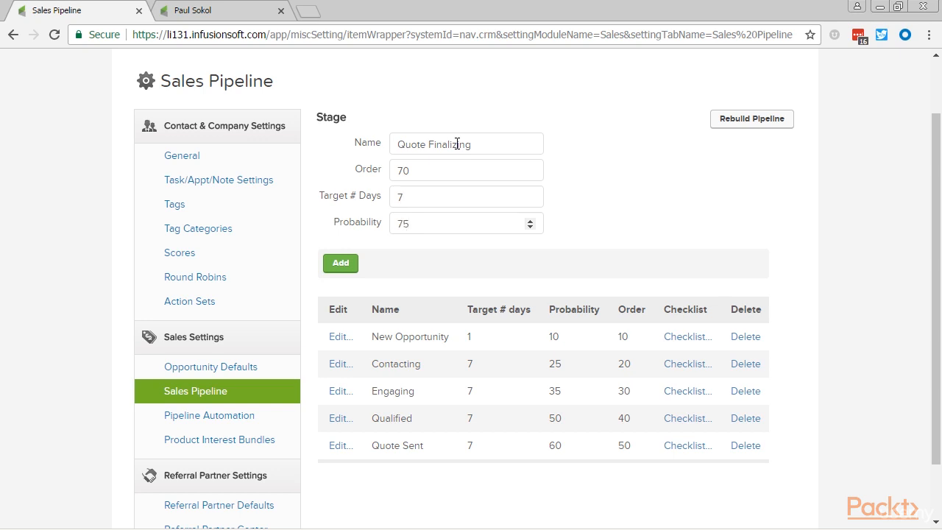
pyautogui.click(351, 266)
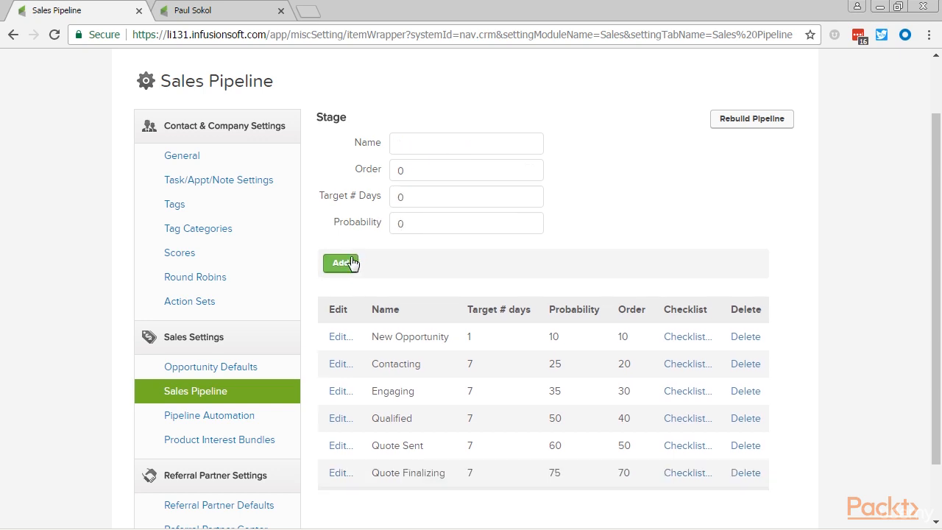
pyautogui.click(431, 145)
pyautogui.write('Quote Accepted')
pyautogui.press('Tab')
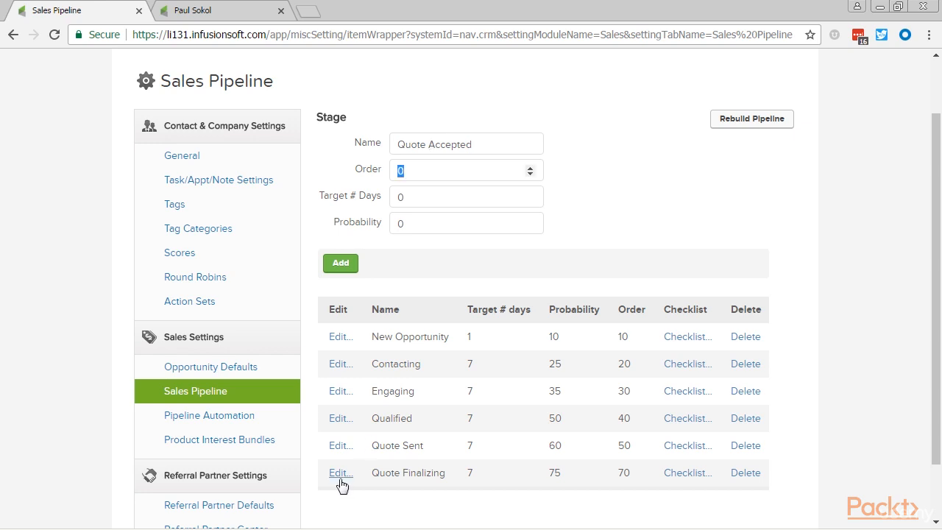
# - Change the Quote Finalizing stage's order to 60 and save the stage
pyautogui.click(340, 474)
pyautogui.click(347, 263)
# - Add a new stage named Quote Accepted with order 70, 7 target days and a probability of 95
pyautogui.click(416, 147)
pyautogui.write('Quote Accepted')
pyautogui.press('Tab')
pyautogui.write('70')
pyautogui.press('Tab')
pyautogui.write('7')
pyautogui.press('Tab')
pyautogui.write('95')
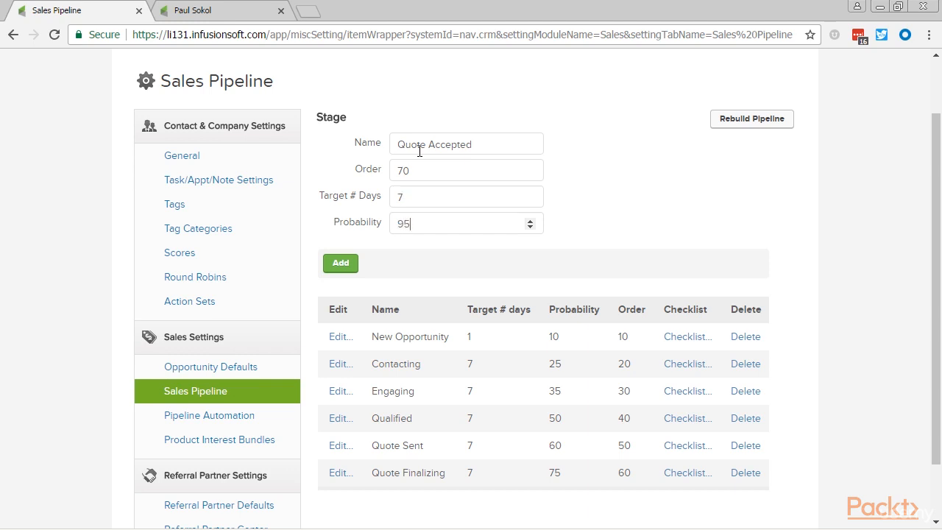
pyautogui.click(350, 270)
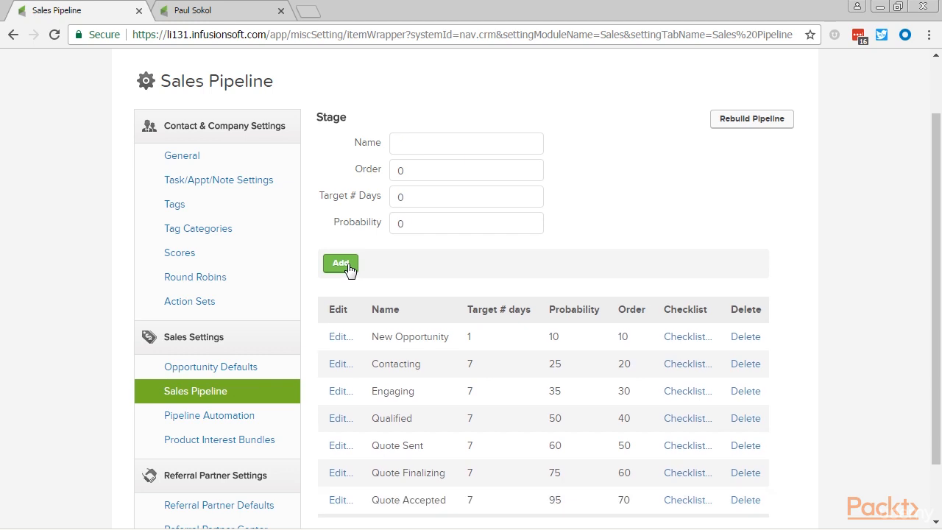
# - Add a new stage named Deposit Secured (Win) with order 80 and a probability of 100
pyautogui.write('Deposit Secured (Win')
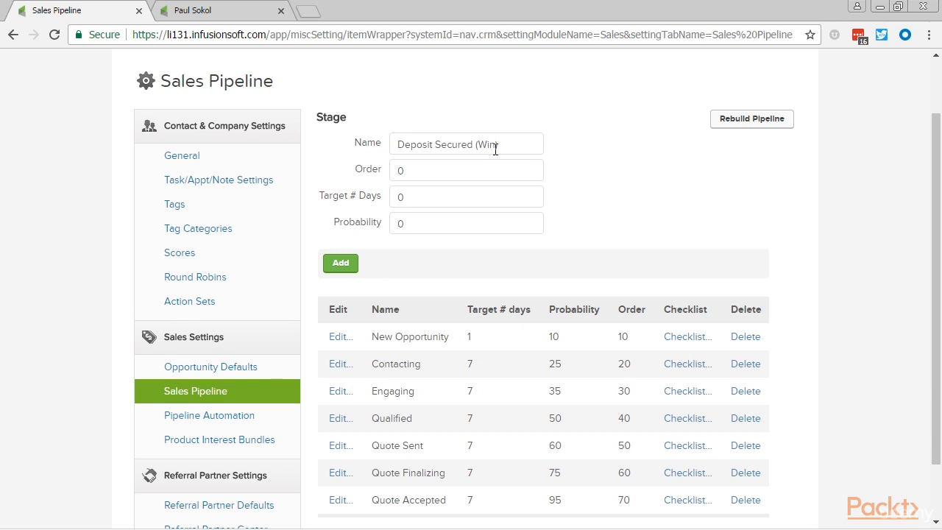
pyautogui.press('Tab')
pyautogui.write('80')
pyautogui.press('Tab')
pyautogui.press('Tab')
pyautogui.write('100')
pyautogui.click(342, 263)
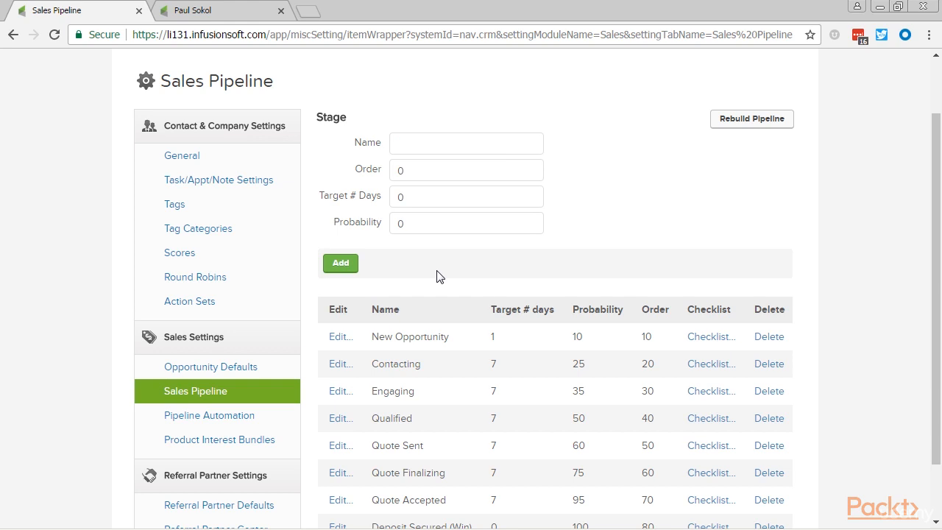
# - Add a new stage named Lost with order 90, leaving its target days and probability at 0
pyautogui.write('Lost')
pyautogui.press('Tab')
pyautogui.scroll(-2, 441, 258)
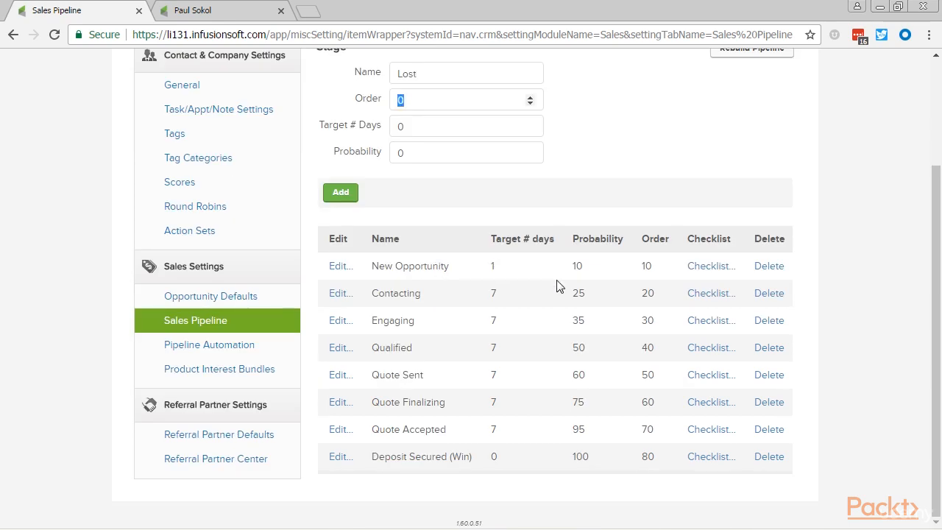
pyautogui.write('90')
pyautogui.click(351, 195)
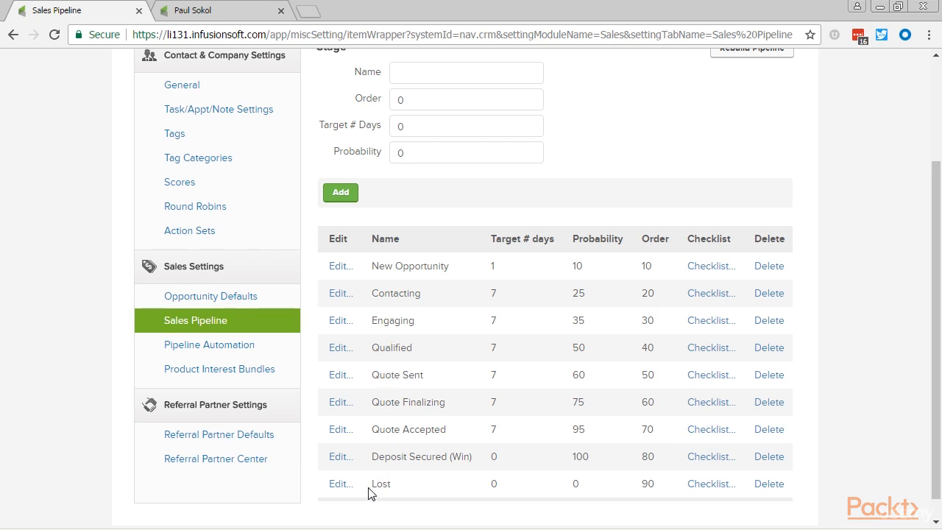
pyautogui.moveTo(371, 270); pyautogui.dragTo(662, 350)
pyautogui.click(456, 334)
# - In the Opportunity Defaults settings, select New Opportunity through Quote Accepted as the active sales stages
pyautogui.click(208, 296)
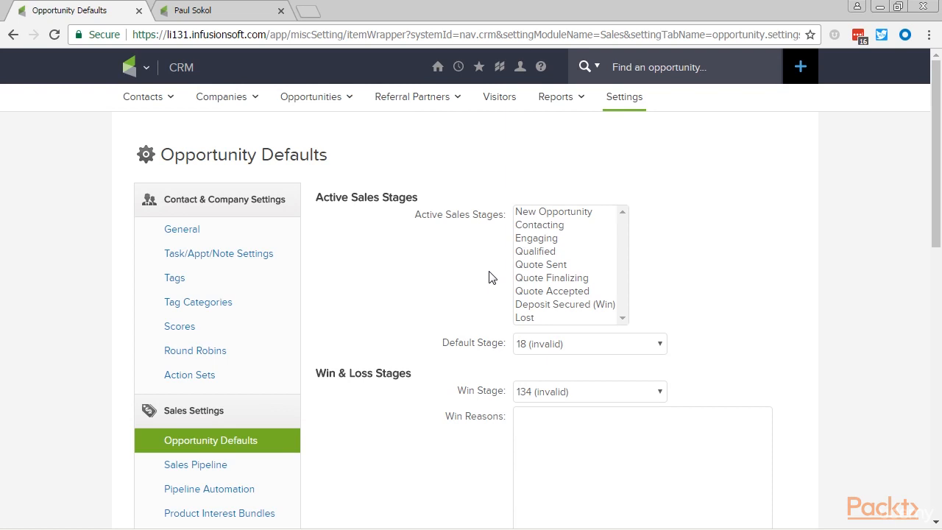
pyautogui.click(552, 213)
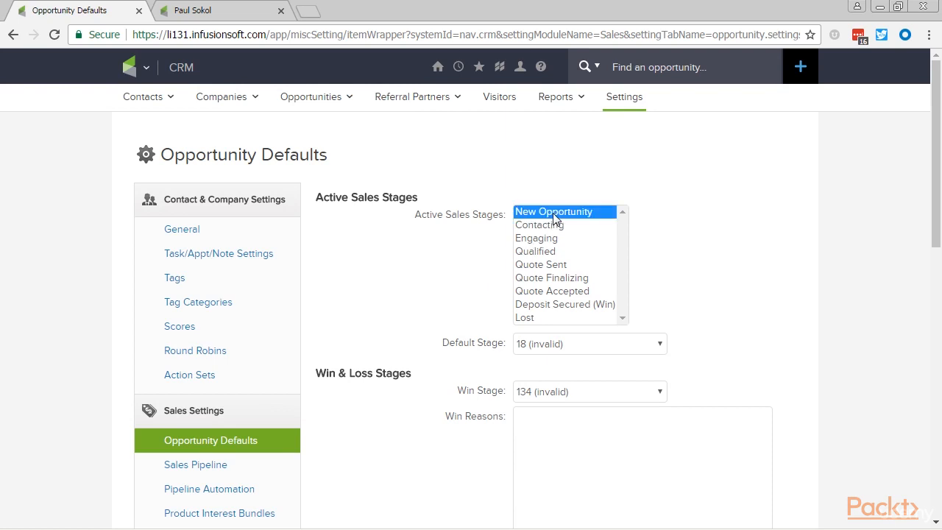
pyautogui.keyDown('shift'); pyautogui.click(593, 291); pyautogui.keyUp('shift')
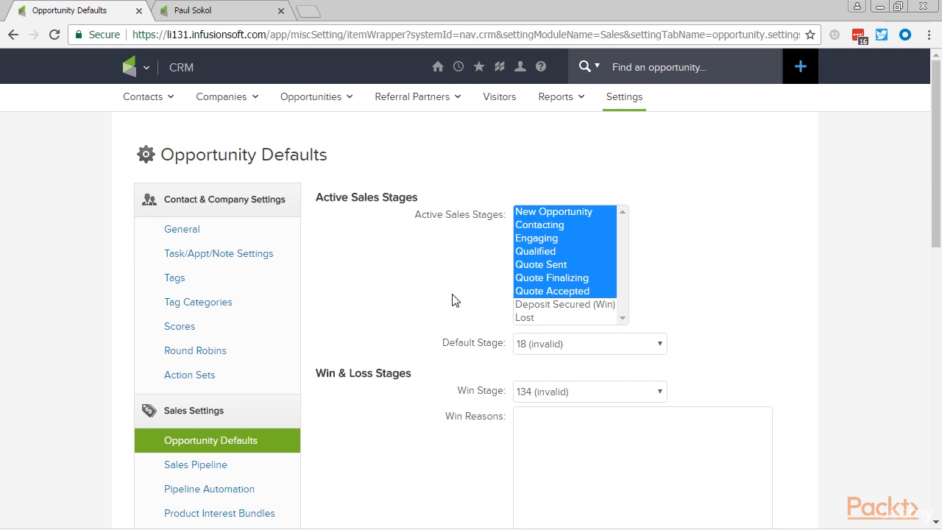
# - Set the default stage to New Opportunity and the win stage to Deposit Secured (Win)
pyautogui.scroll(-1, 452, 302)
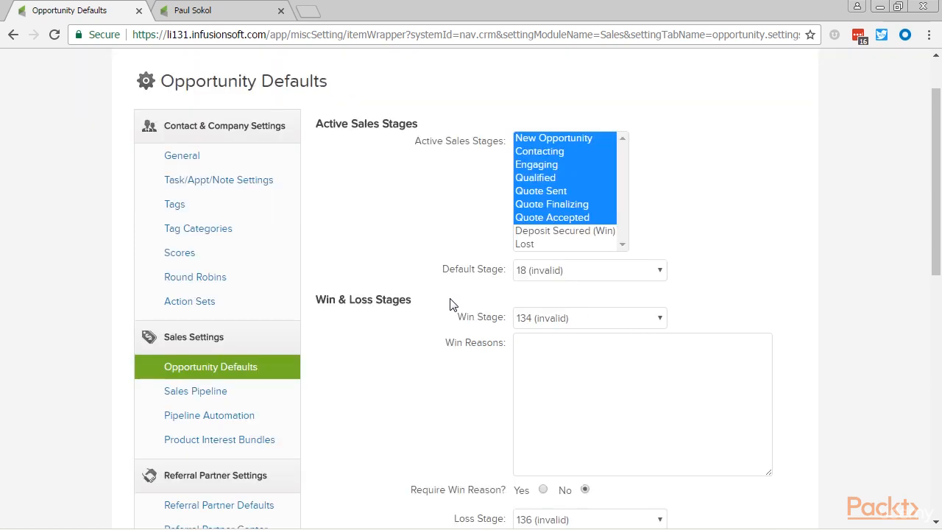
pyautogui.click(658, 272)
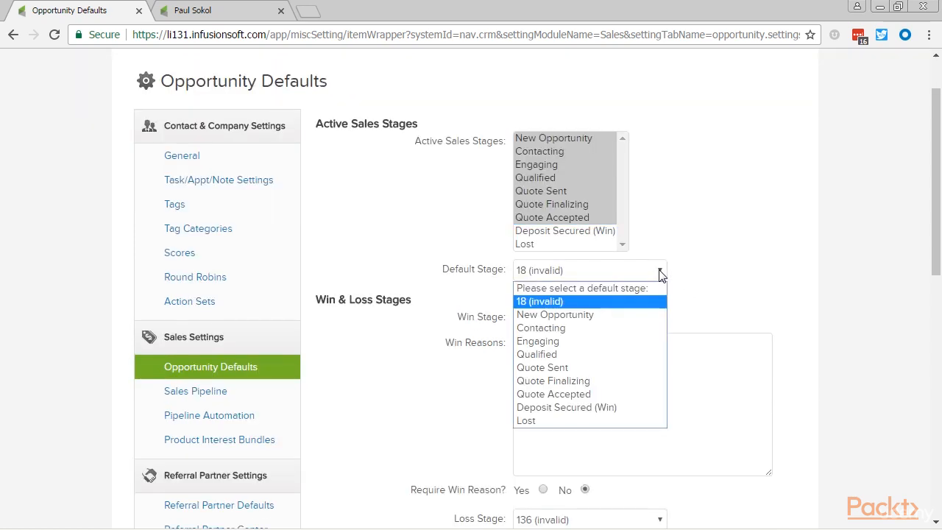
pyautogui.click(608, 315)
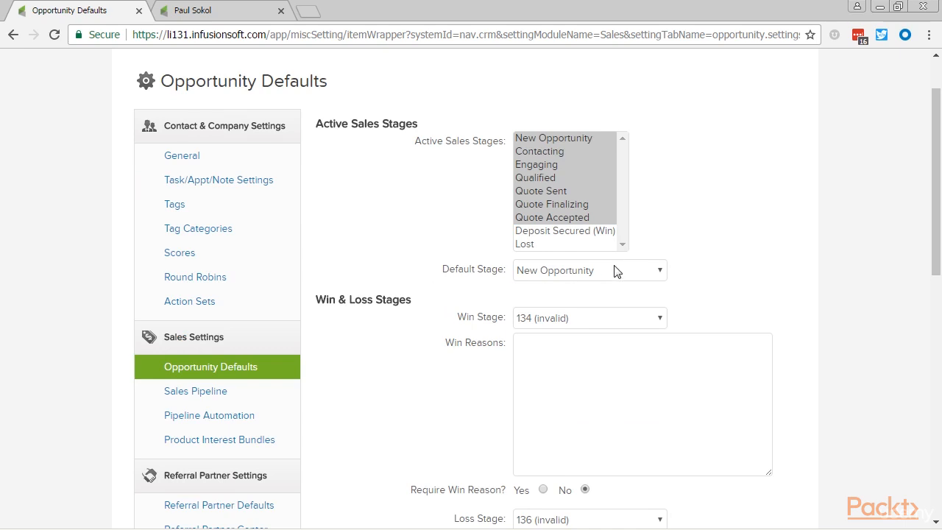
pyautogui.scroll(-1, 691, 276)
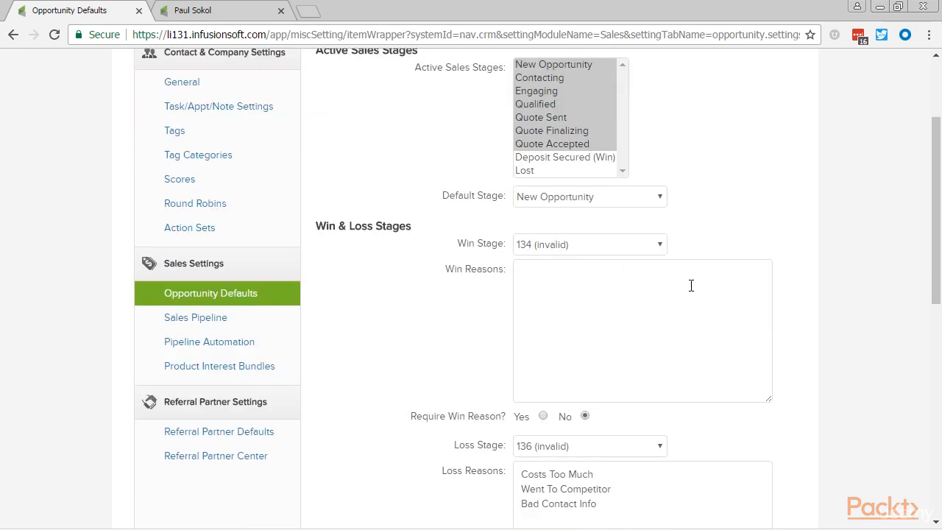
pyautogui.click(660, 246)
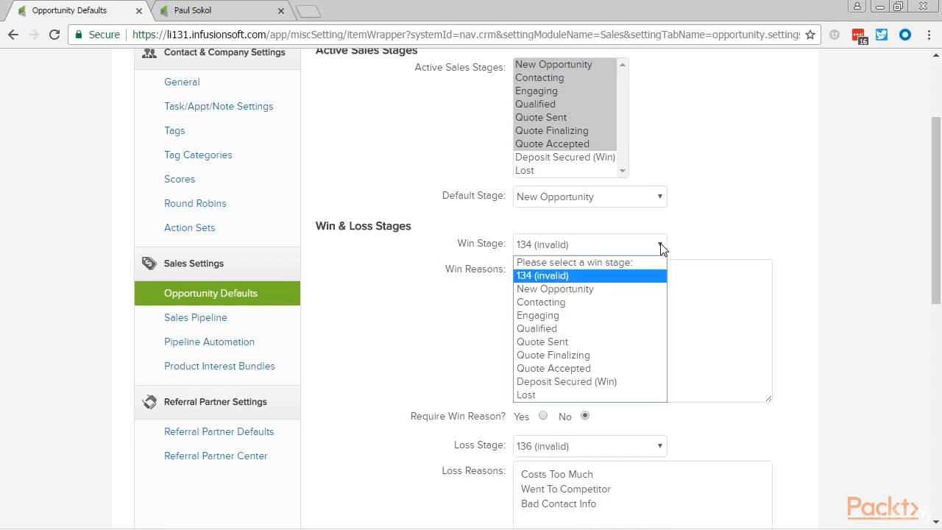
pyautogui.click(609, 380)
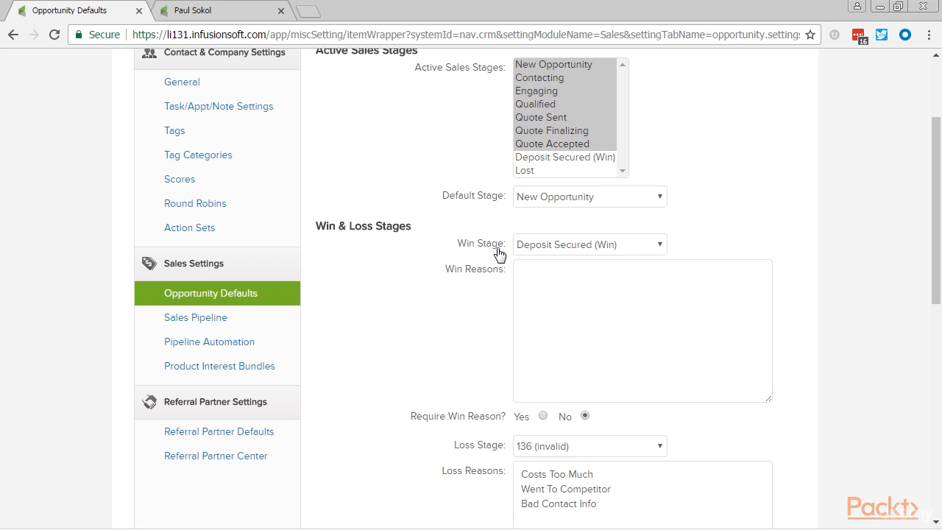
# - Enter Price, Specific Feature and Other as win reasons, each on its own line
pyautogui.scroll(-1, 485, 257)
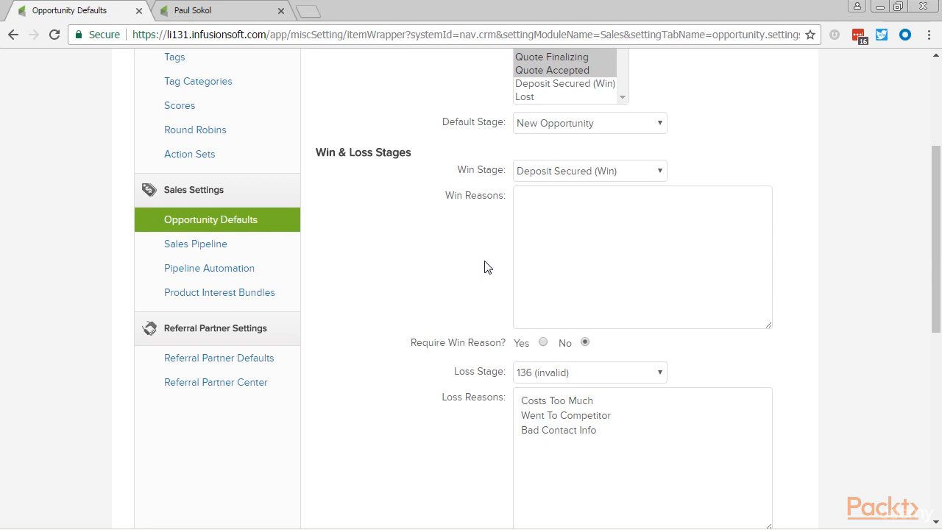
pyautogui.click(588, 275)
pyautogui.write('Price Specific ')
pyautogui.write('Feature')
pyautogui.press('Home')
pyautogui.write('Specific')
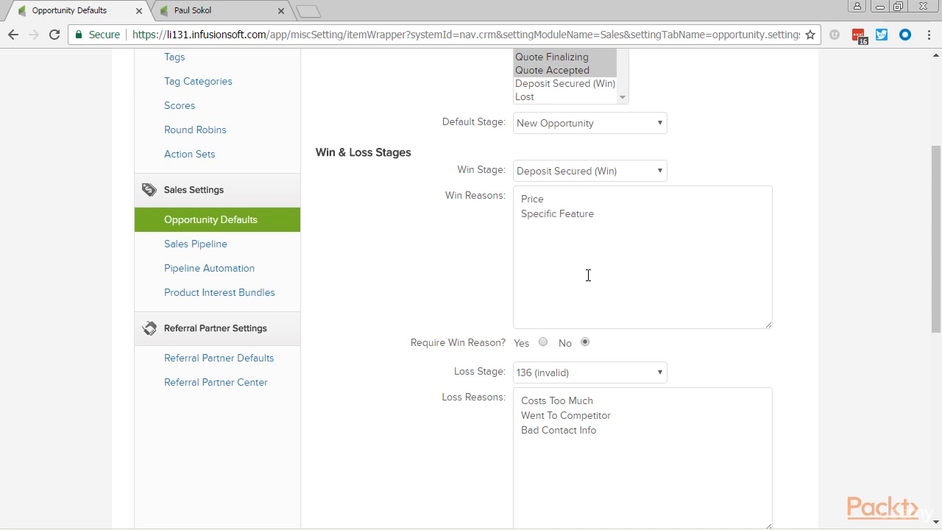
pyautogui.press('End')
pyautogui.press('Return')
pyautogui.write('Other')
# - Make a win reason required by setting Require Win Reason to Yes
pyautogui.scroll(-2, 652, 242)
pyautogui.scroll(1, 501, 282)
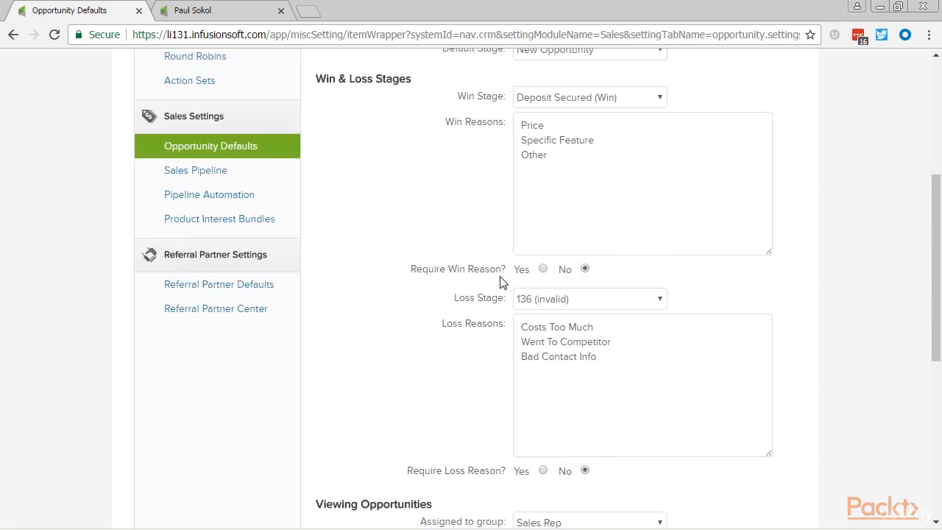
pyautogui.scroll(1, 501, 282)
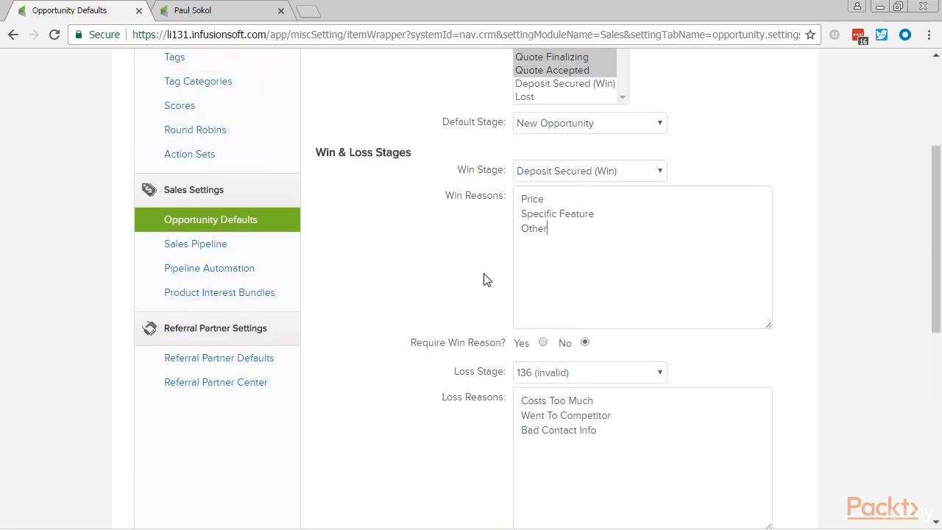
pyautogui.click(542, 342)
pyautogui.scroll(-1, 456, 313)
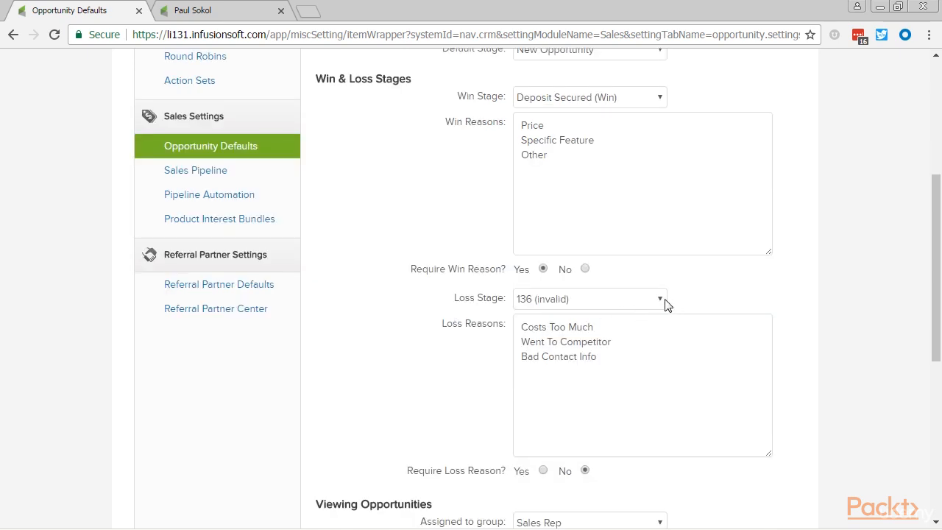
# - Set the loss stage to Lost with Require Loss Reason on Yes, and save the opportunity defaults
pyautogui.click(658, 301)
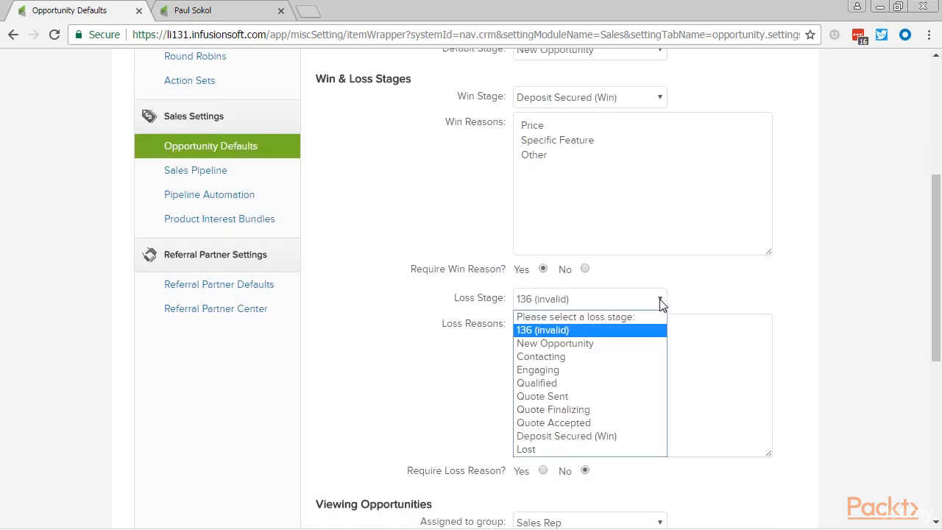
pyautogui.click(578, 449)
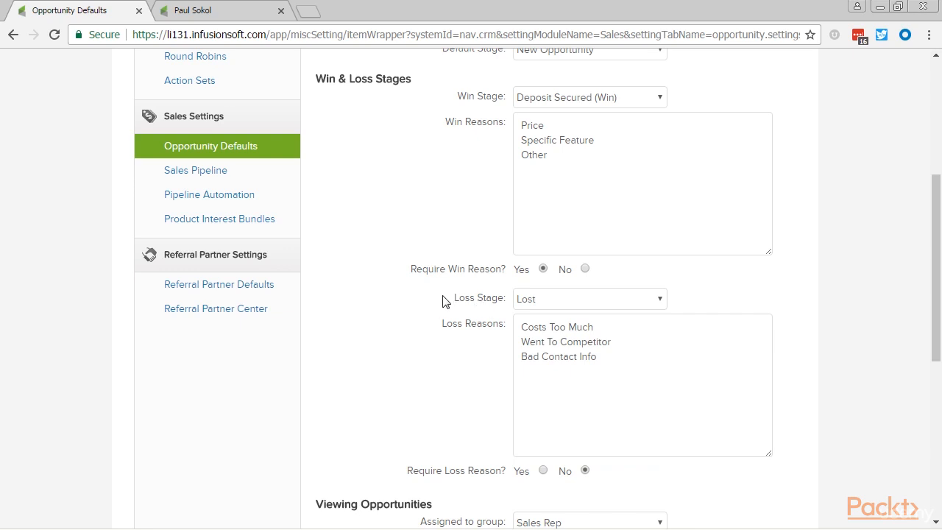
pyautogui.scroll(-1, 460, 324)
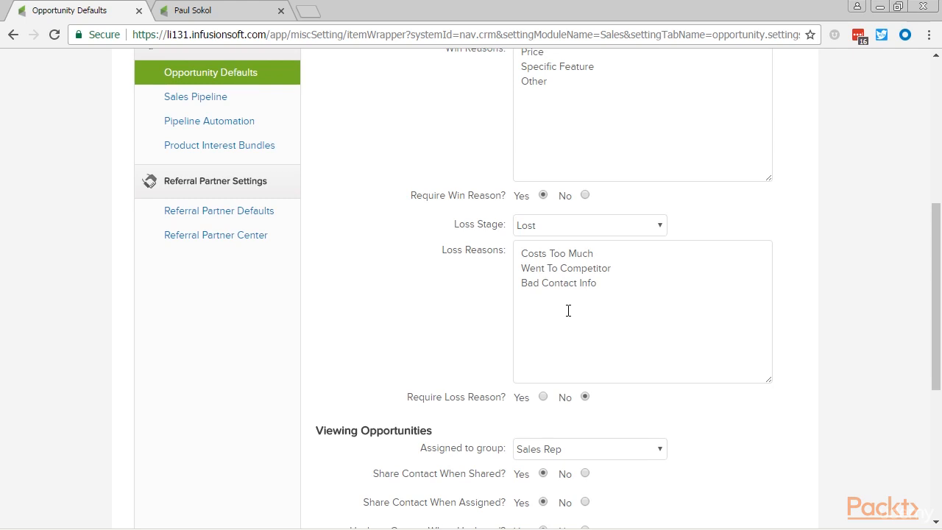
pyautogui.click(543, 398)
pyautogui.scroll(-4, 441, 343)
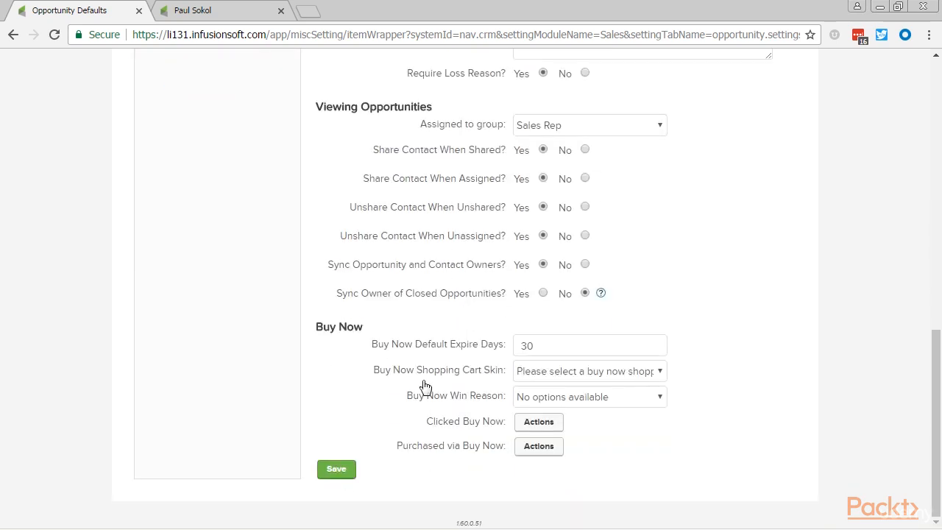
pyautogui.click(351, 468)
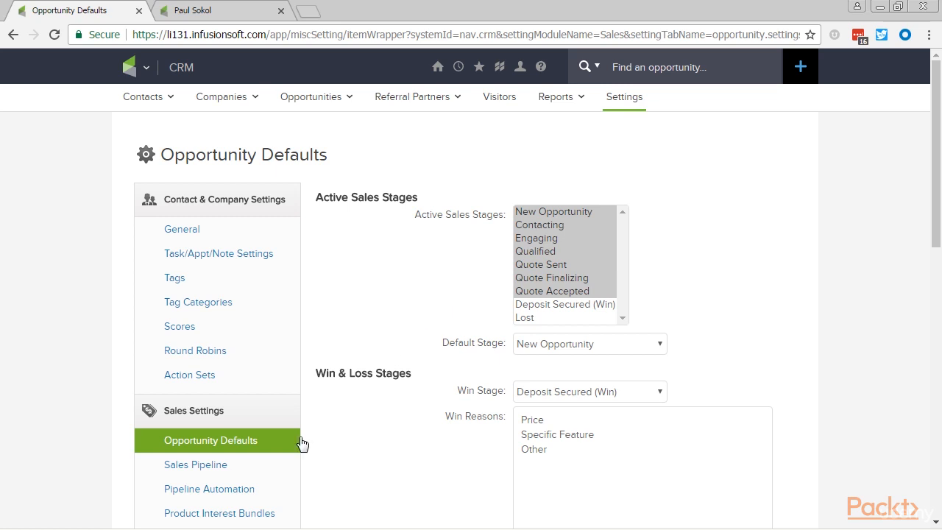
# - Review the target days of the Sales Pipeline stages and compare them with the Move By date on the open opportunity record
pyautogui.click(221, 464)
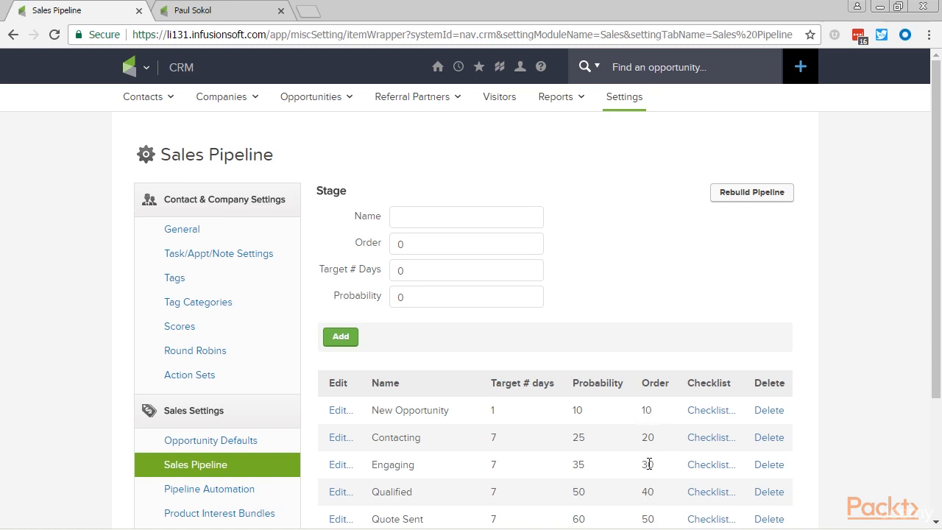
pyautogui.scroll(-1, 645, 470)
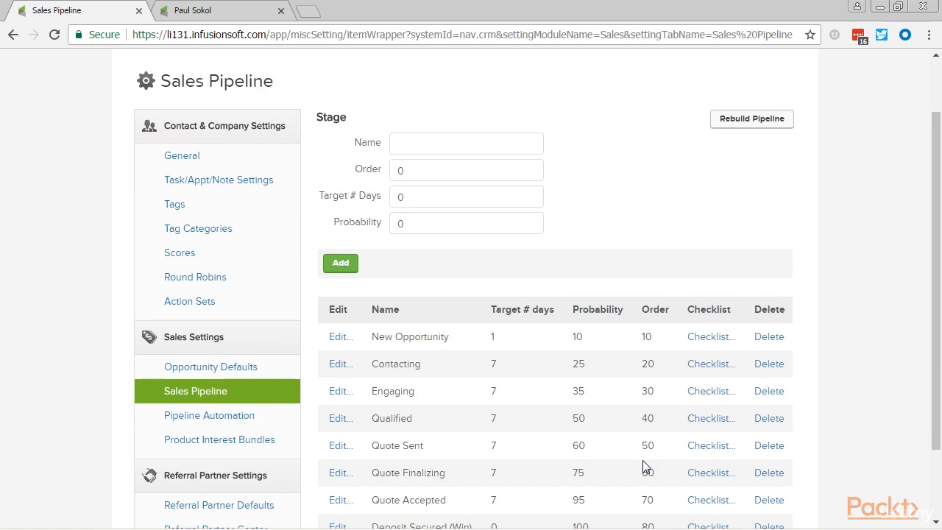
pyautogui.scroll(-1, 643, 461)
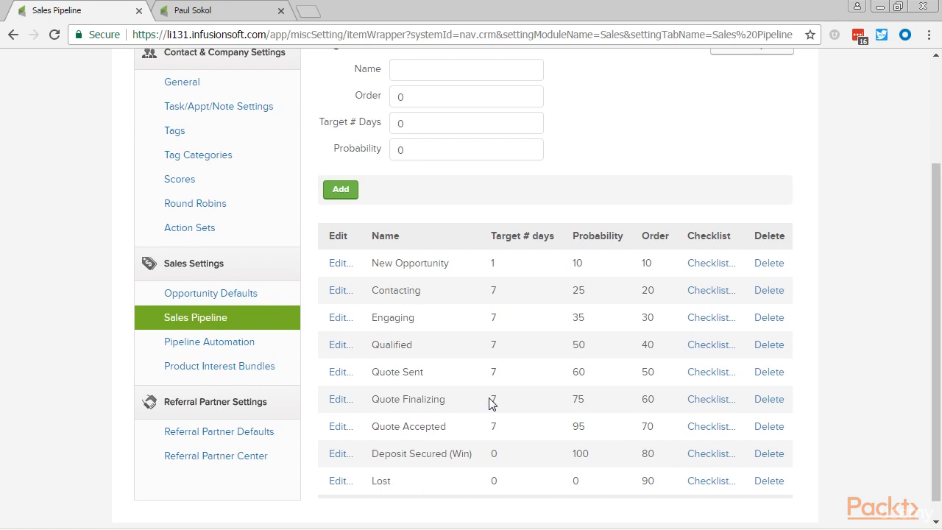
pyautogui.click(209, 12)
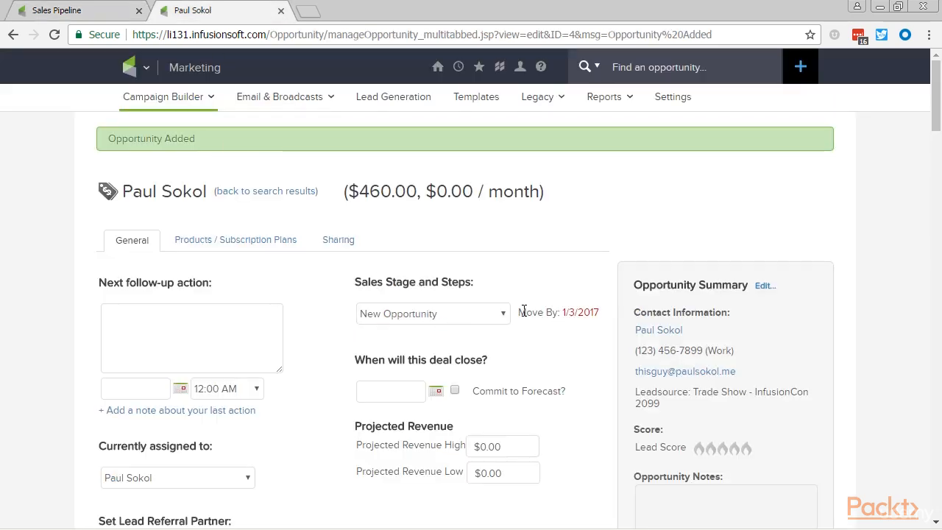
pyautogui.moveTo(519, 311); pyautogui.dragTo(601, 315)
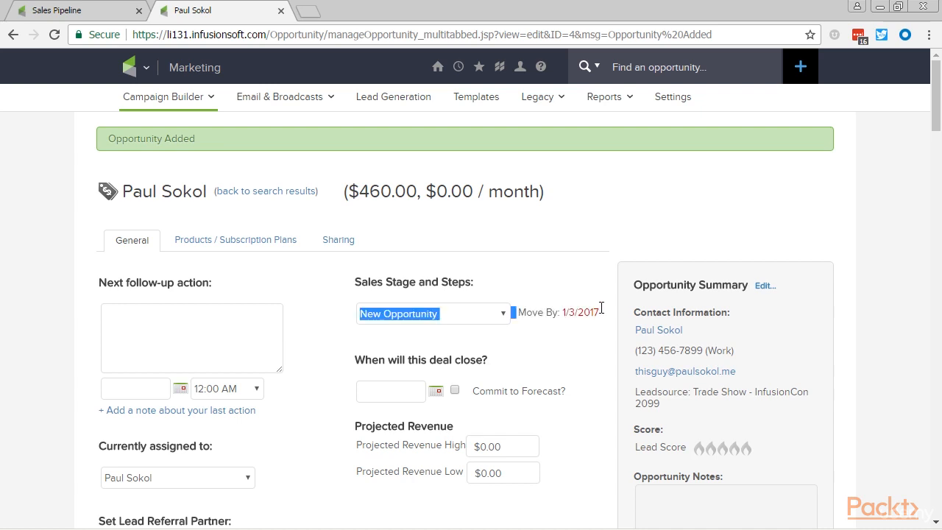
pyautogui.click(603, 315)
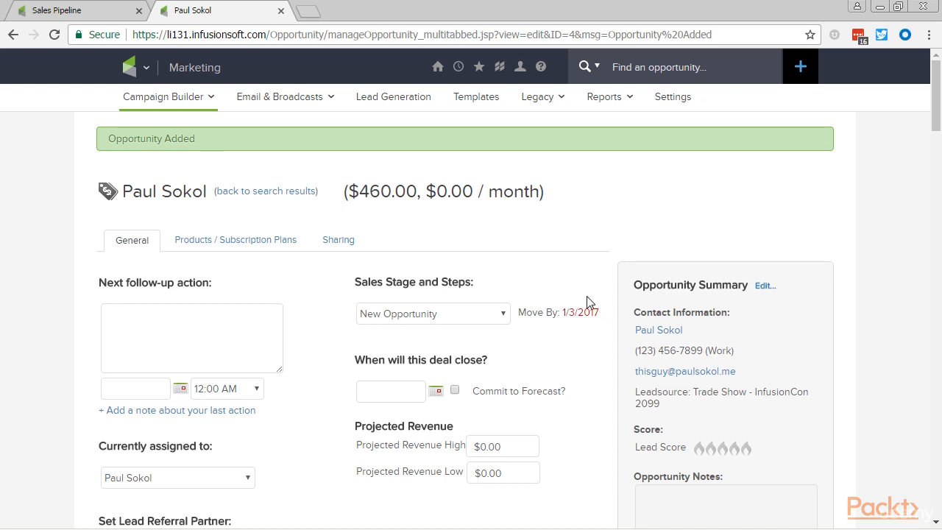
# - Compare the New Opportunity stage's probability in the pipeline settings with the revenue value in the opportunity record's heading
pyautogui.click(29, 21)
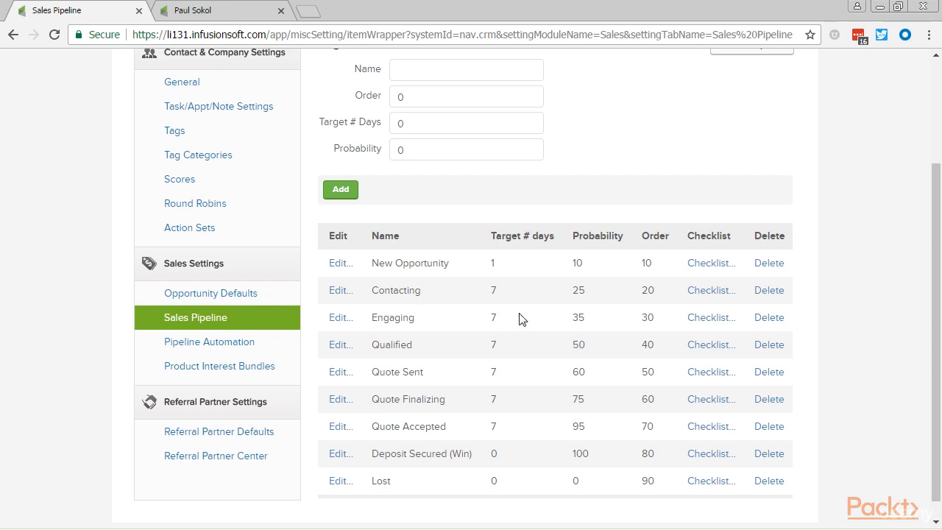
pyautogui.moveTo(655, 269); pyautogui.dragTo(370, 263)
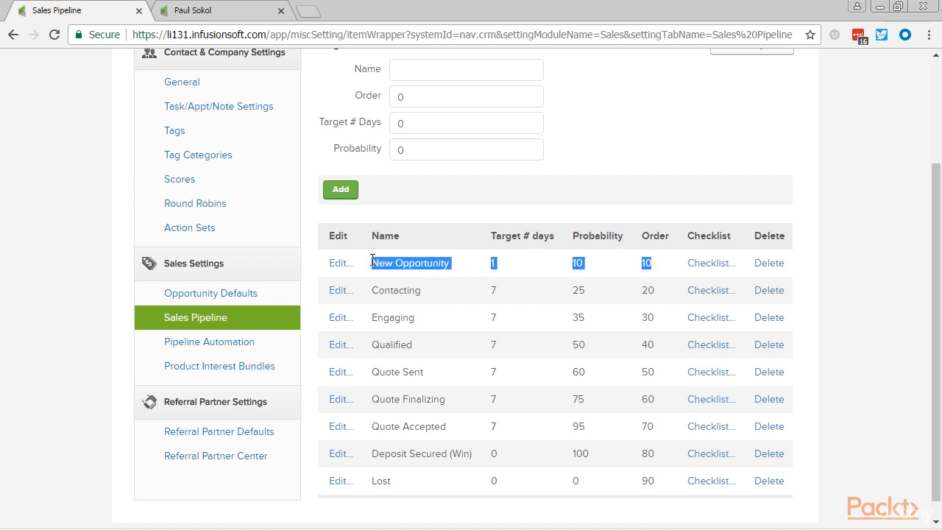
pyautogui.click(572, 270)
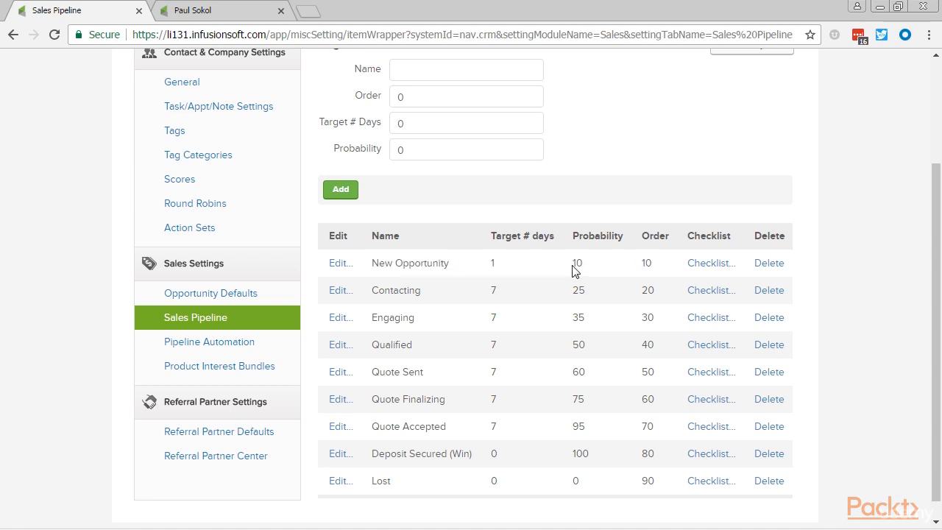
pyautogui.click(206, 10)
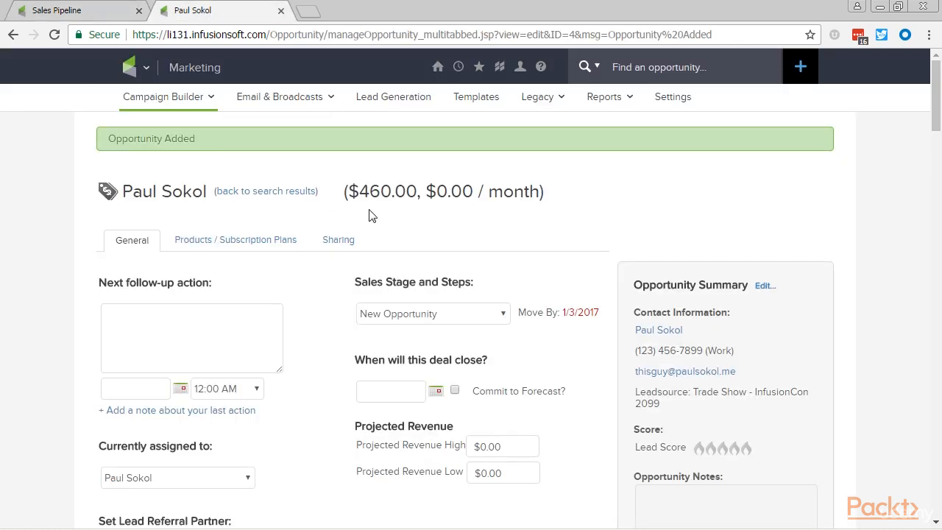
pyautogui.moveTo(358, 190); pyautogui.dragTo(412, 211)
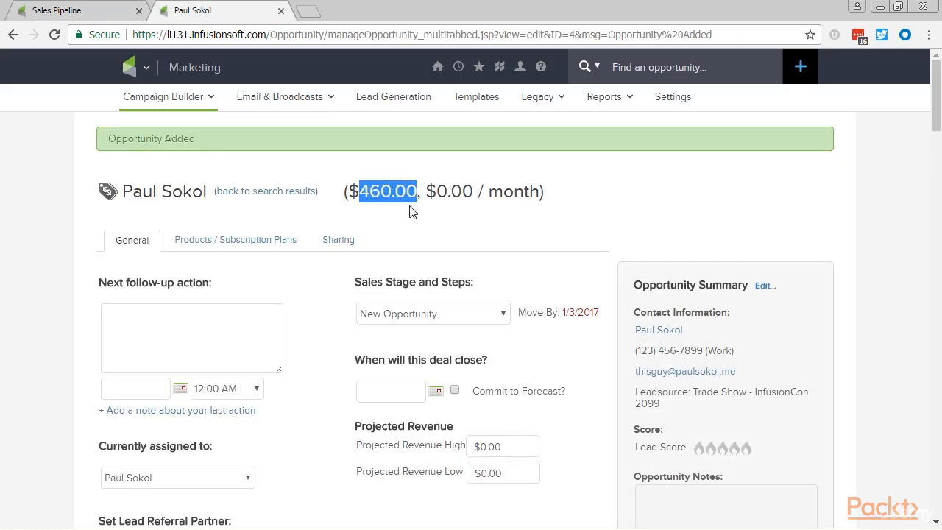
pyautogui.click(392, 209)
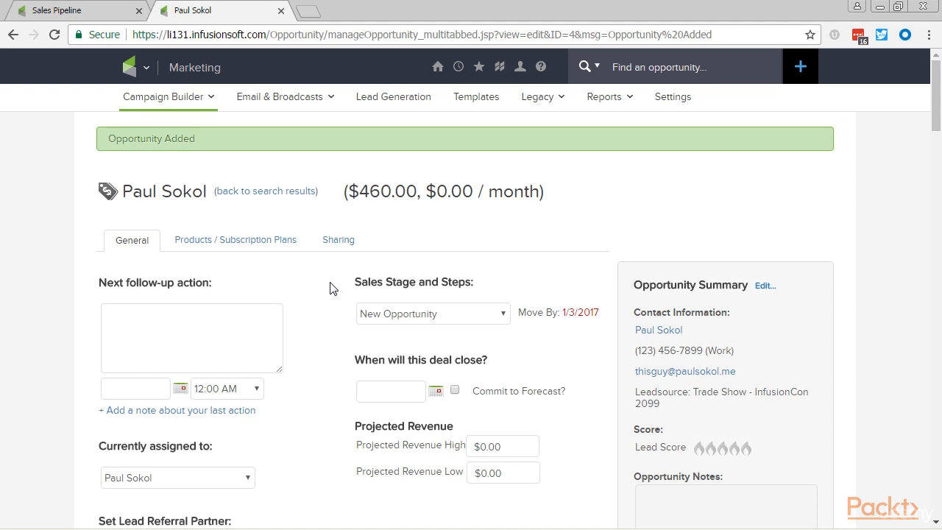
# - Add a required checklist item "Make phone call attempt" to the New Opportunity stage in the Sales Pipeline settings
pyautogui.click(65, 12)
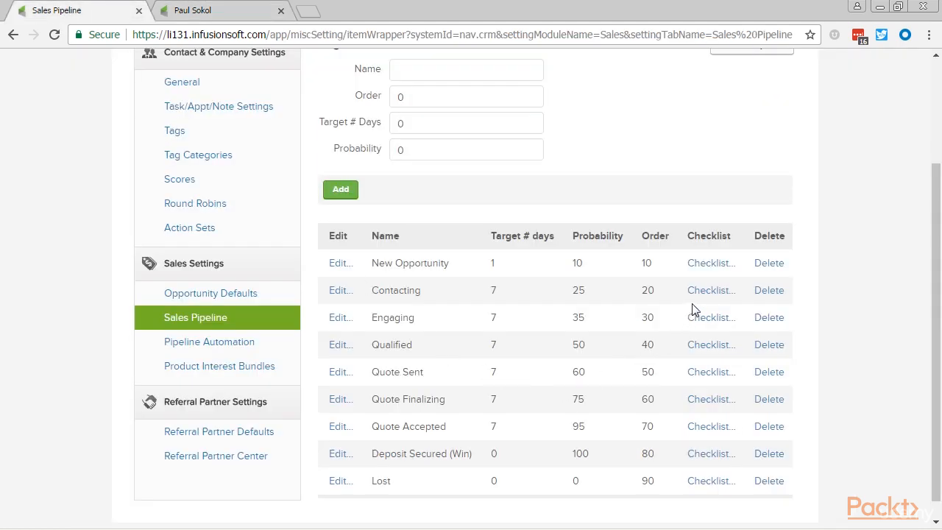
pyautogui.click(715, 271)
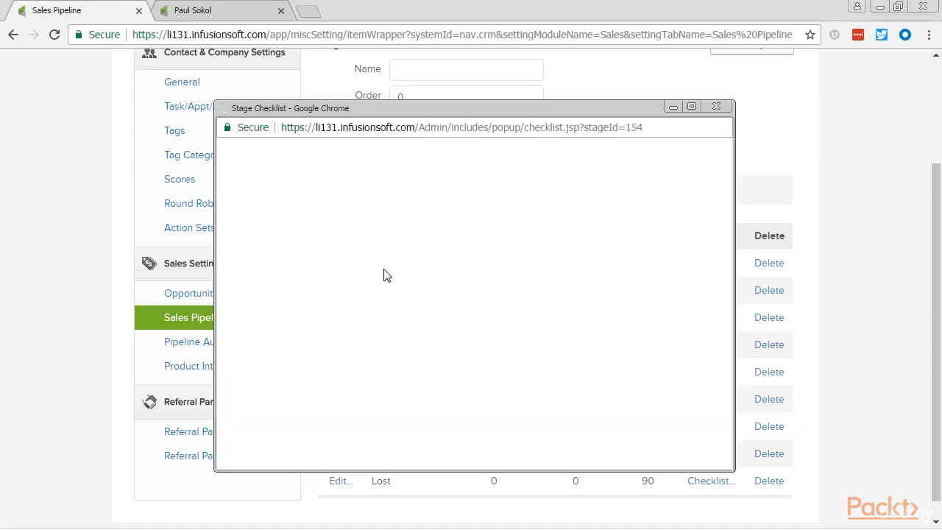
pyautogui.click(316, 223)
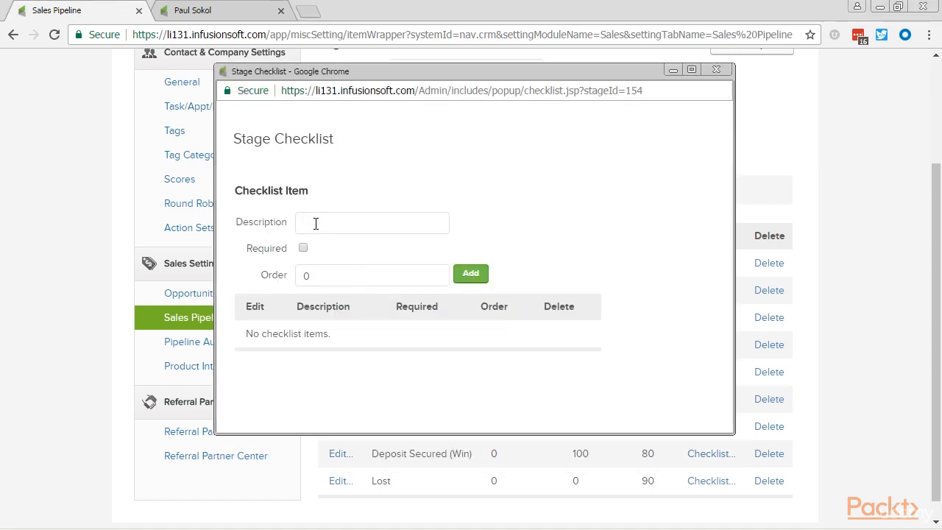
pyautogui.write('Make phone call attempt')
pyautogui.click(471, 274)
pyautogui.click(715, 69)
# - Reload the opportunity record and examine the checklist item under its sales stage
pyautogui.click(206, 10)
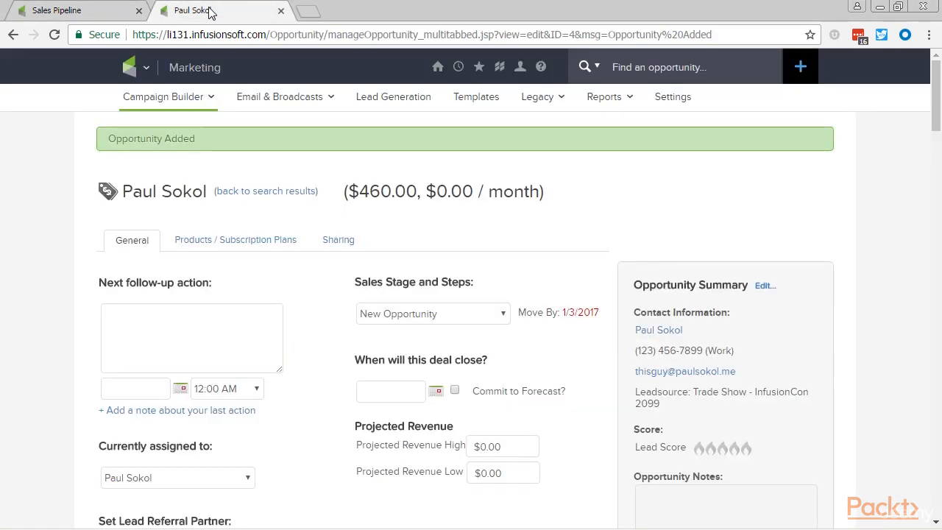
pyautogui.click(55, 34)
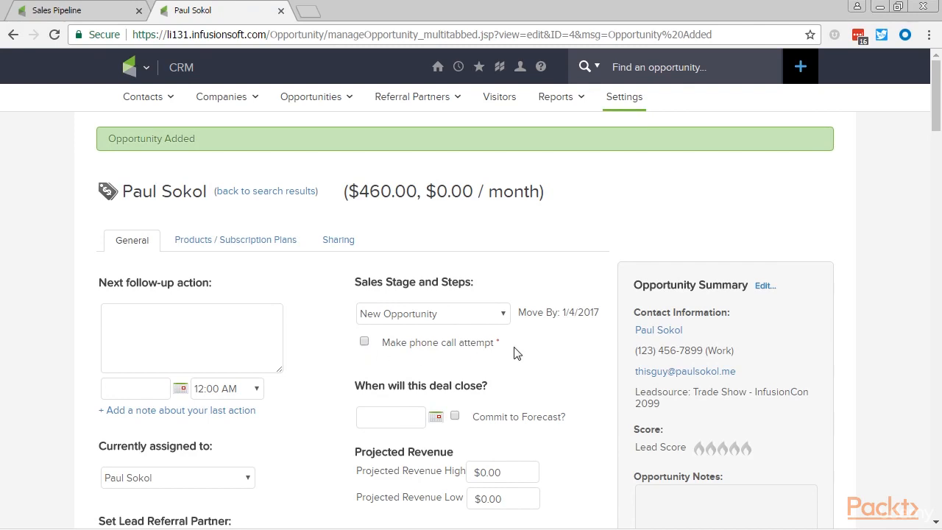
pyautogui.doubleClick(507, 346)
pyautogui.click(504, 346)
# - Try to move the opportunity to the Contacting stage without checking off the required phone call step
pyautogui.click(473, 313)
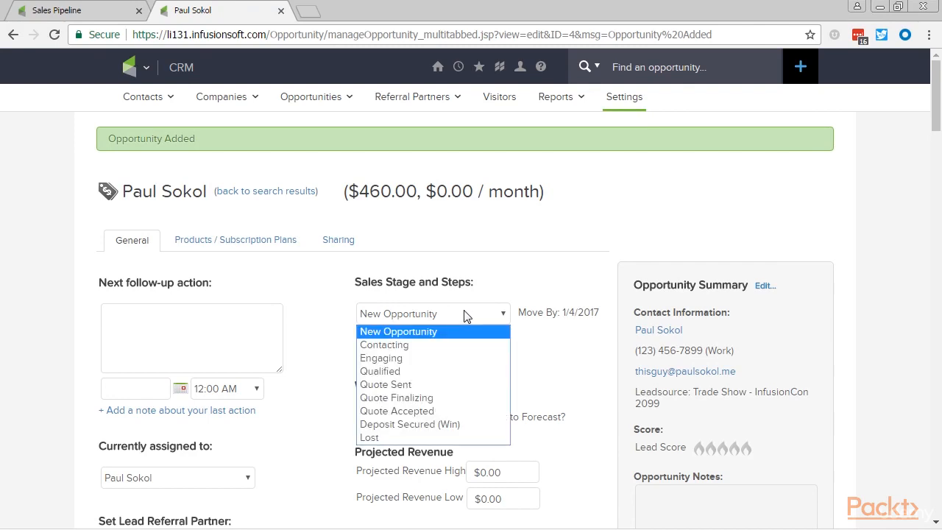
pyautogui.click(446, 345)
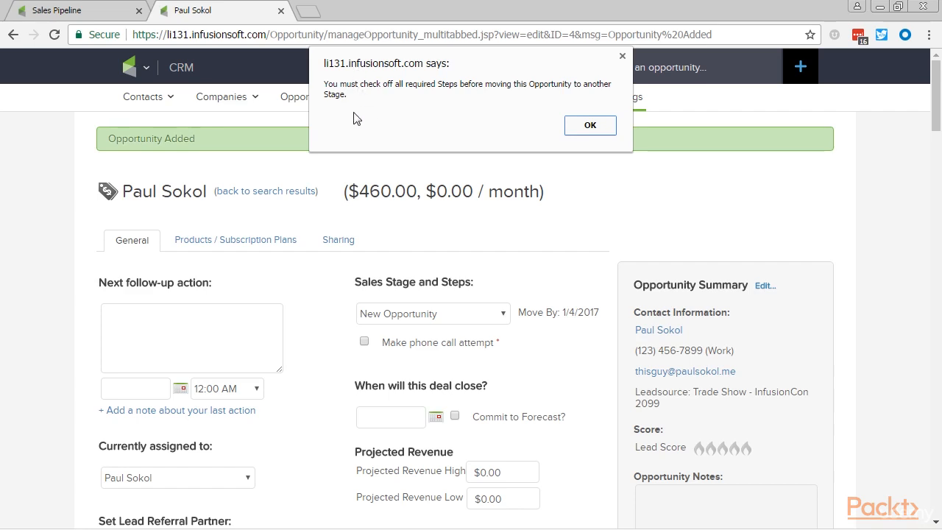
pyautogui.click(589, 125)
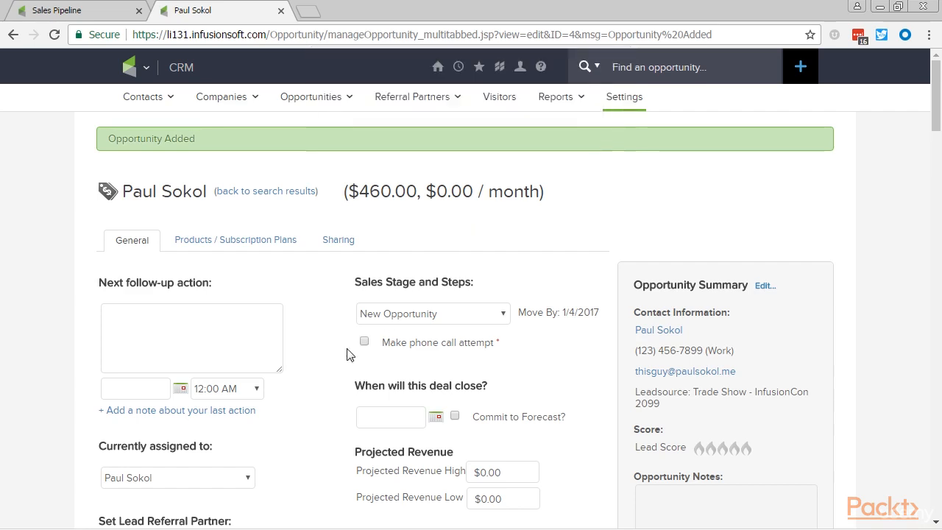
# - Check off "Make phone call attempt" and save the opportunity with its sales stage moved to Contacting
pyautogui.click(364, 341)
pyautogui.click(441, 317)
pyautogui.click(426, 342)
pyautogui.scroll(-2, 435, 405)
pyautogui.click(122, 466)
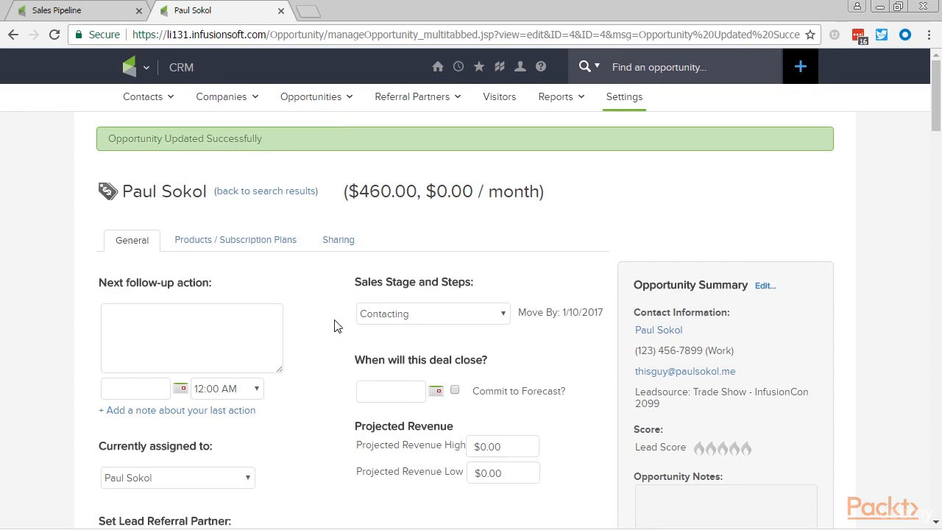
# - Examine the opportunity's Sales History for its stage moves and the completed checklist step's date, stage, name and required status
pyautogui.scroll(-3, 333, 326)
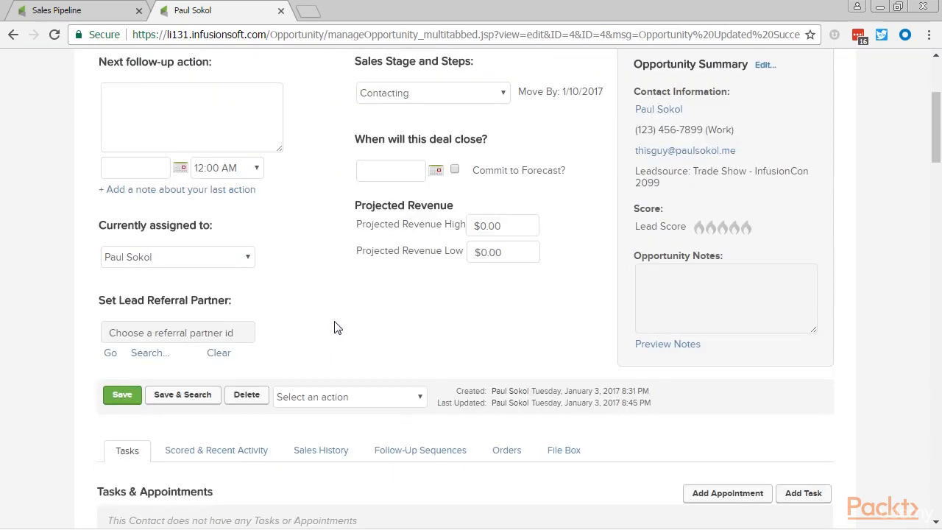
pyautogui.scroll(-2, 334, 328)
pyautogui.click(333, 312)
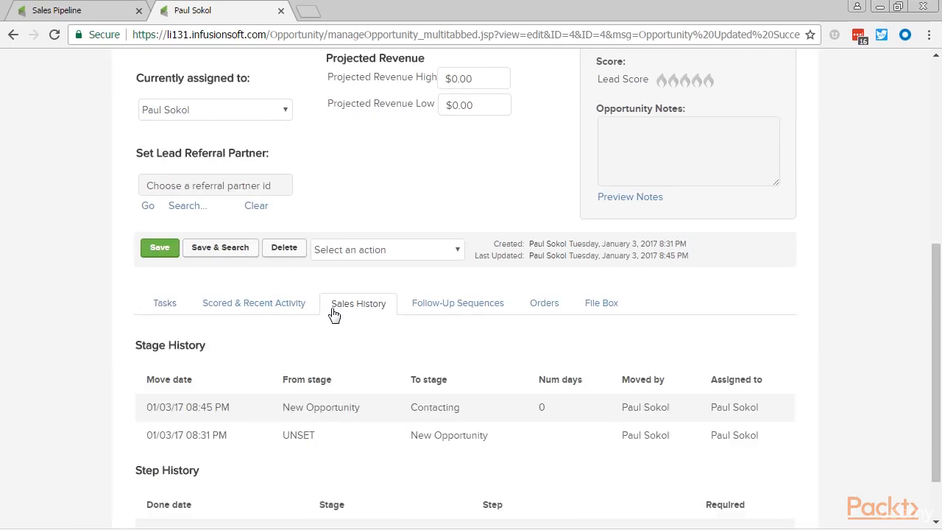
pyautogui.scroll(-1, 358, 332)
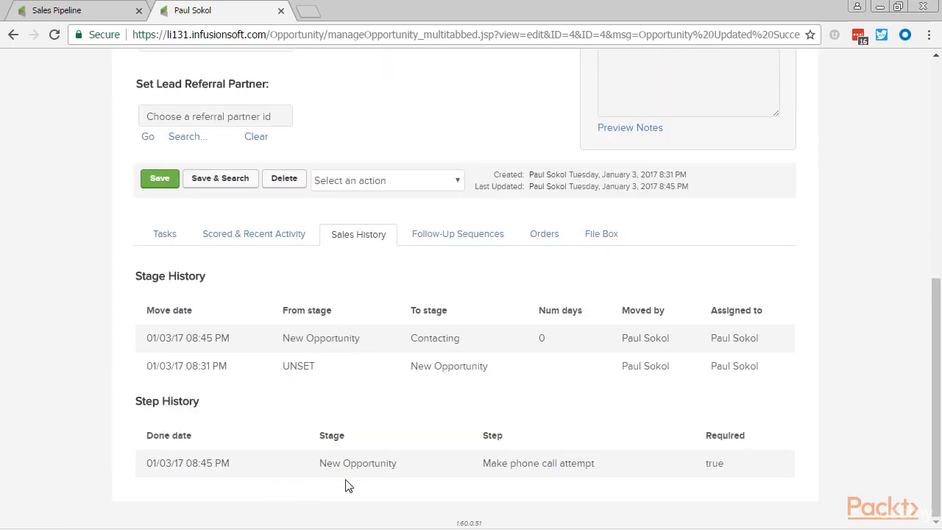
pyautogui.moveTo(317, 463); pyautogui.dragTo(394, 464)
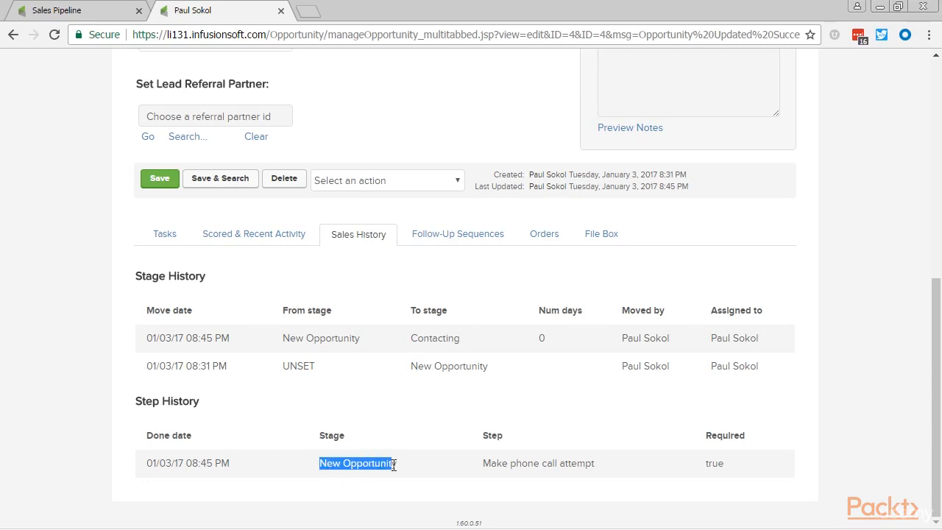
pyautogui.click(401, 465)
pyautogui.moveTo(482, 464); pyautogui.dragTo(598, 469)
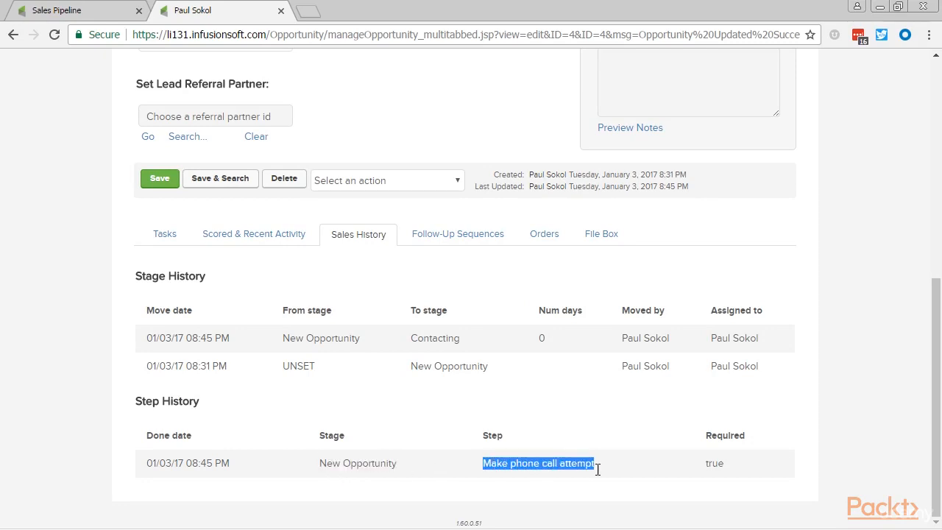
pyautogui.click(599, 474)
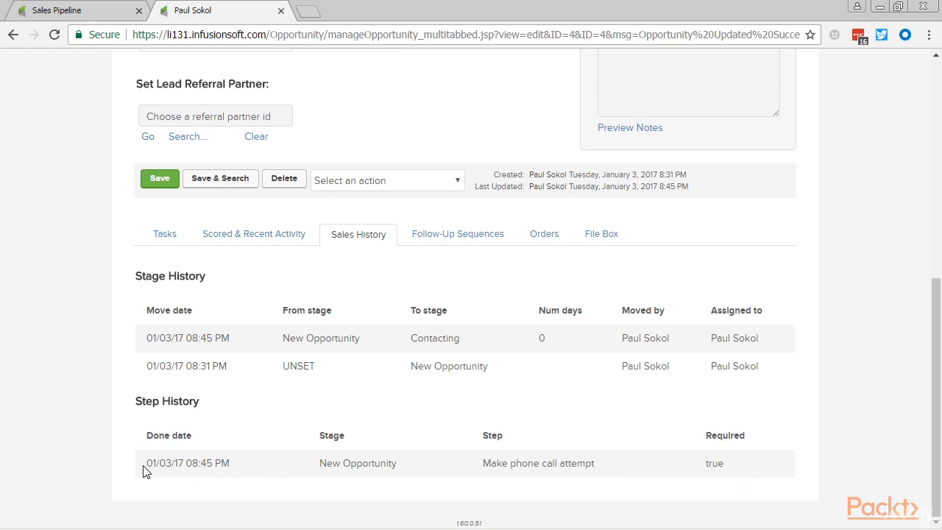
pyautogui.moveTo(144, 471); pyautogui.dragTo(233, 468)
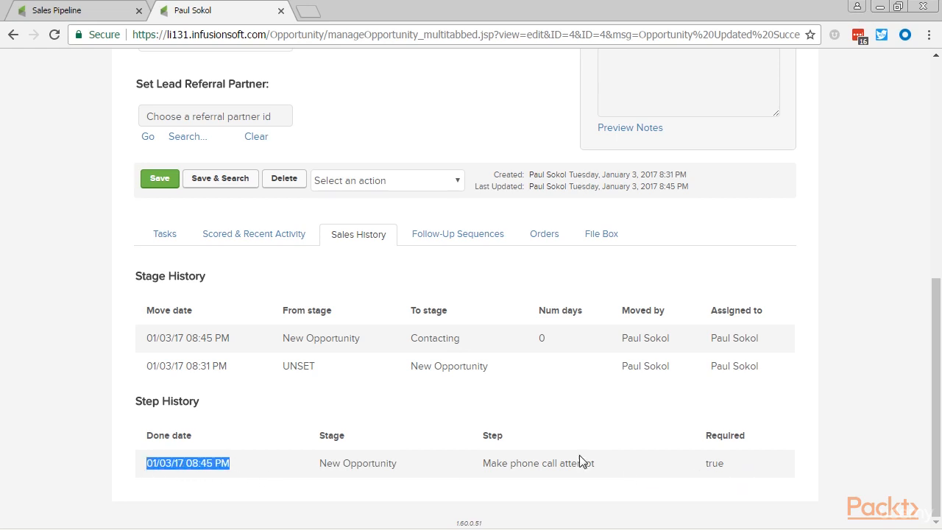
pyautogui.moveTo(725, 467); pyautogui.dragTo(712, 467)
pyautogui.click(692, 487)
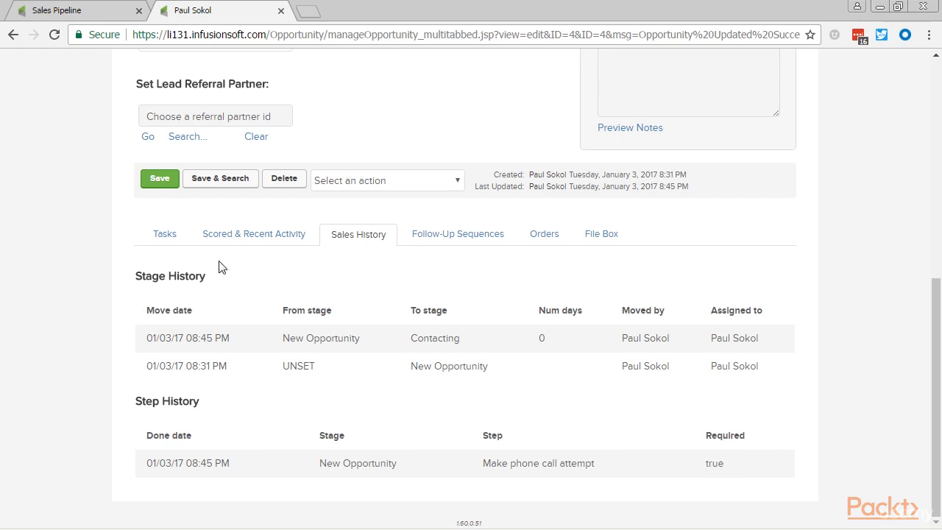
# - Add a sales pipeline stage named Parts Ordered with order 100, a target of 30 days and probability 100
pyautogui.click(118, 11)
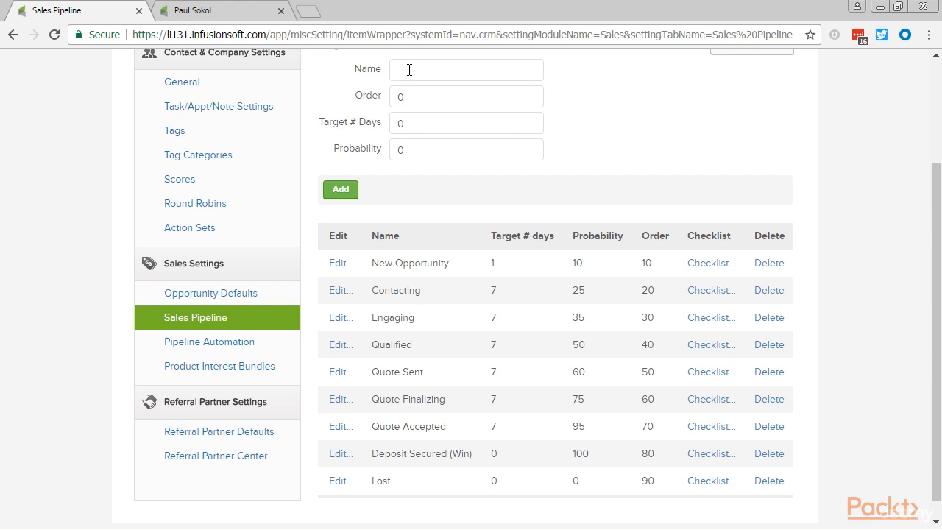
pyautogui.write('Parts Ordered')
pyautogui.press('Tab')
pyautogui.write('100')
pyautogui.press('Tab')
pyautogui.write('30')
pyautogui.press('Tab')
pyautogui.write('100')
pyautogui.press('Return')
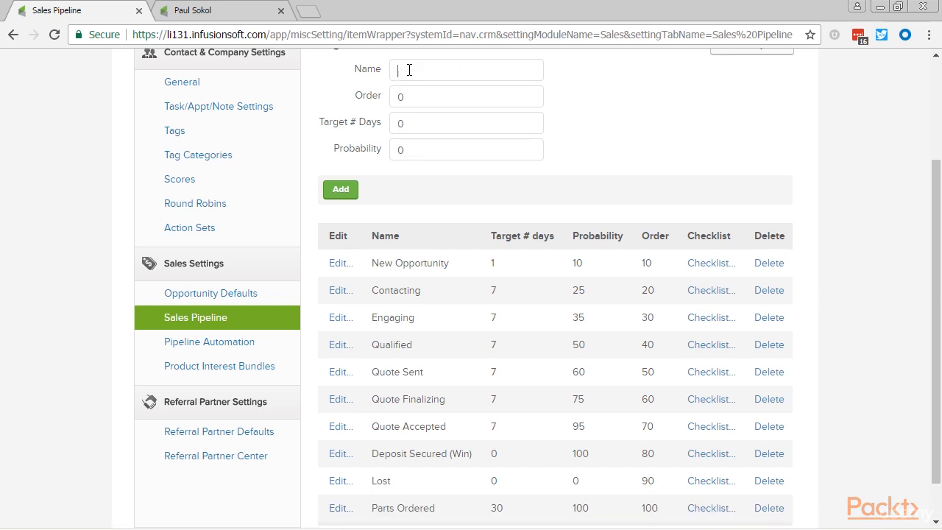
# - Add a sales pipeline stage named Install Scheduled with order 110 and probability 100
pyautogui.write('Install Scheduled')
pyautogui.press('Tab')
pyautogui.write('110')
pyautogui.press('Tab')
pyautogui.press('Tab')
pyautogui.write('100')
pyautogui.press('Return')
pyautogui.scroll(-2, 485, 108)
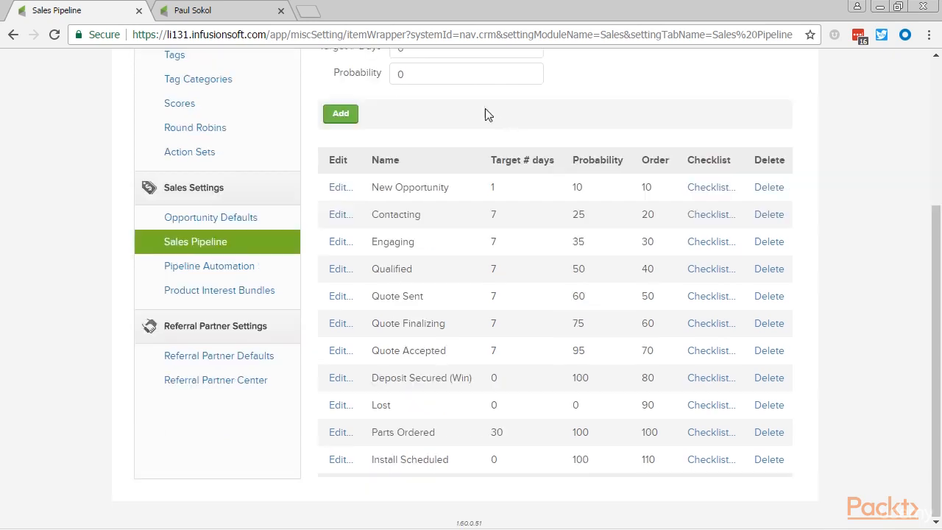
# - Add a sales pipeline stage named Install Complete with order 120 and probability 100
pyautogui.scroll(2, 478, 353)
pyautogui.click(403, 140)
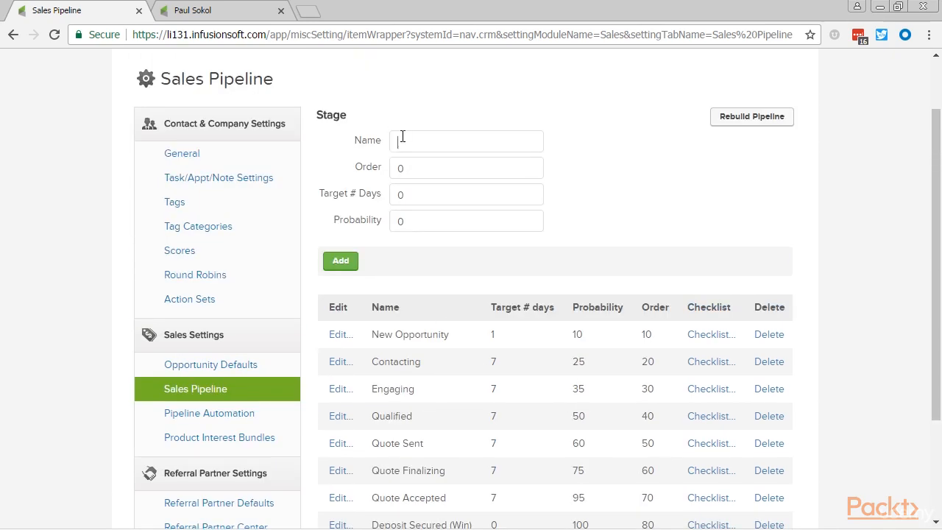
pyautogui.write('Install Complete')
pyautogui.press('Tab')
pyautogui.write('120')
pyautogui.press('Tab')
pyautogui.press('Tab')
pyautogui.write('100')
pyautogui.press('Return')
# - Add a sales pipeline stage named Inspection Complete with order 130 and probability 100
pyautogui.write('Inspection Complete')
pyautogui.press('Tab')
pyautogui.write('130')
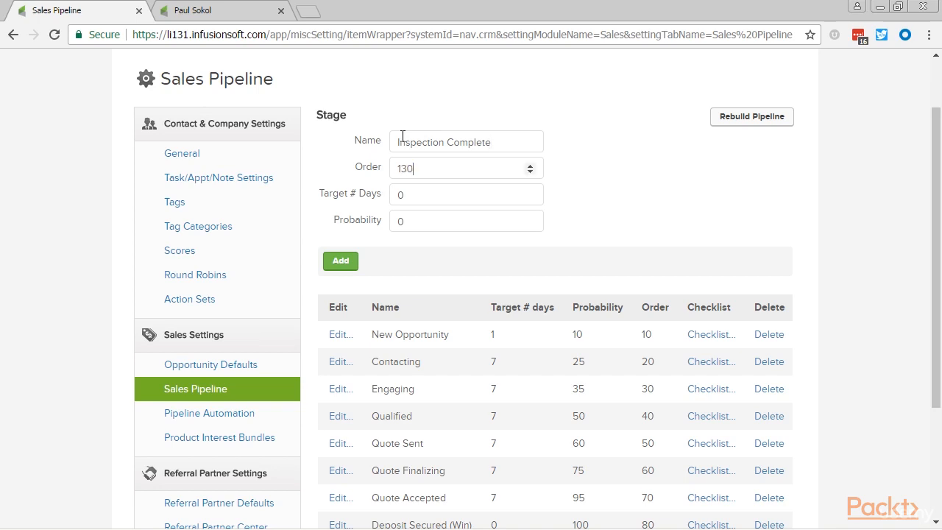
pyautogui.press('Tab')
pyautogui.press('Tab')
pyautogui.write('100')
pyautogui.press('Return')
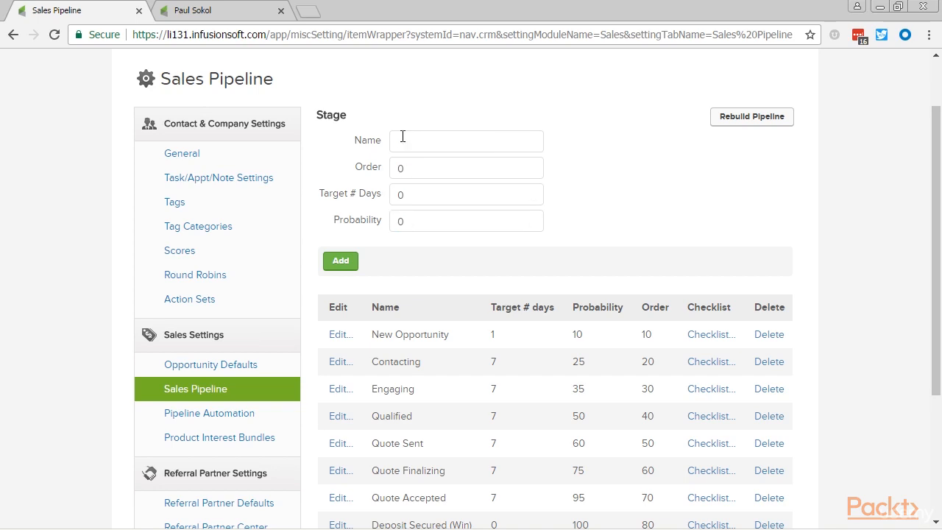
# - Compare the Deposit Secured (Win) stage with the post-sale stages from Parts Ordered to Inspection Complete in the stage list
pyautogui.scroll(-3, 442, 184)
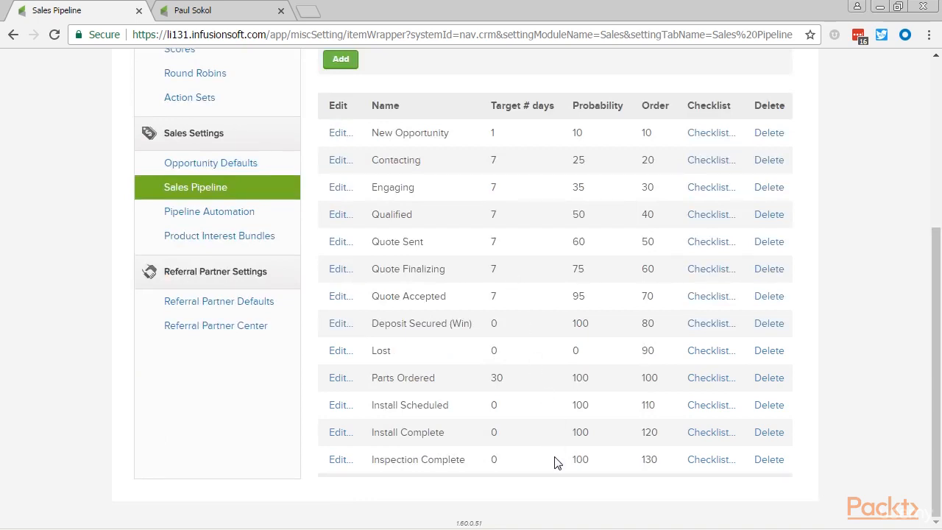
pyautogui.moveTo(368, 333); pyautogui.dragTo(660, 335)
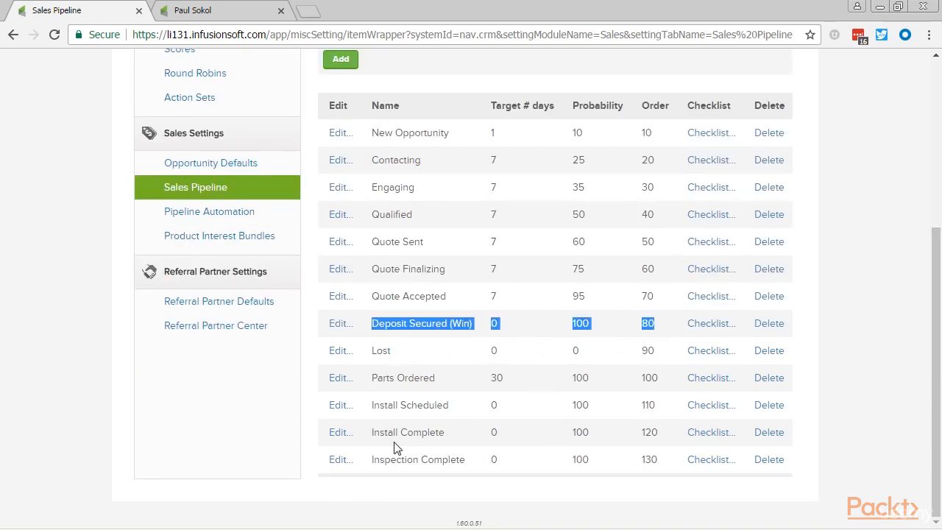
pyautogui.moveTo(366, 378); pyautogui.dragTo(668, 466)
pyautogui.click(668, 469)
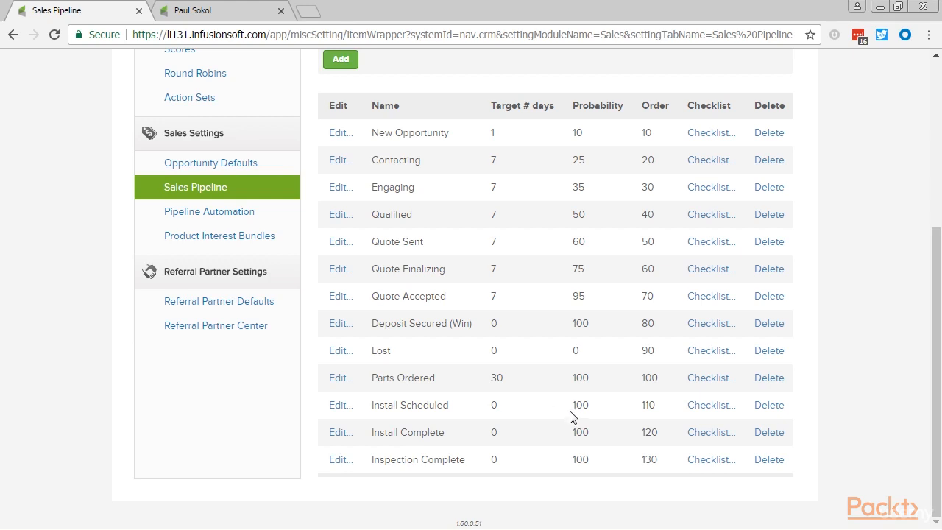
# - Open the custom field setup for the Opportunity record from the admin application settings
pyautogui.scroll(4, 568, 420)
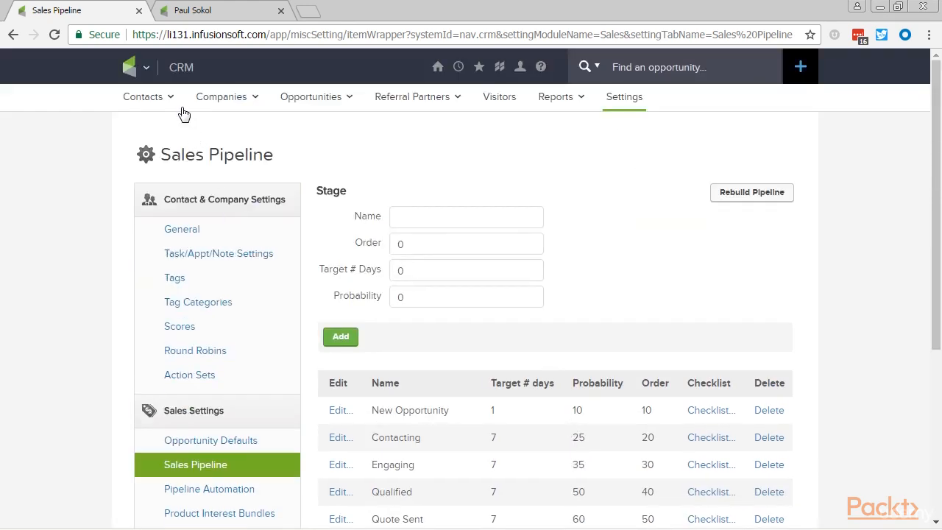
pyautogui.click(141, 67)
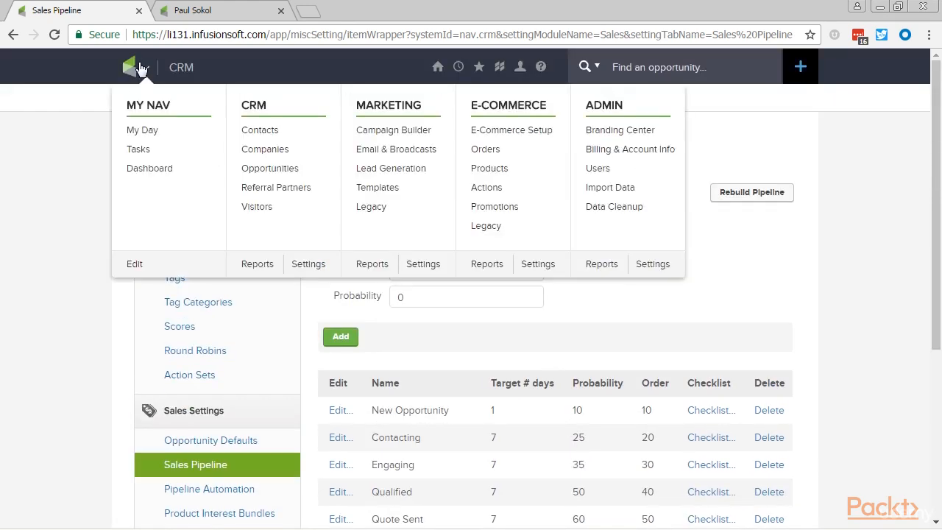
pyautogui.click(654, 266)
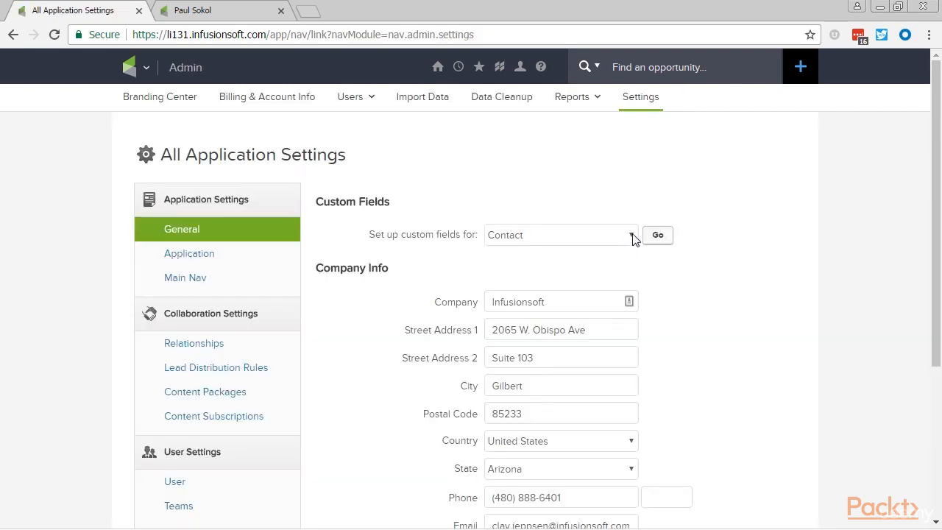
pyautogui.click(632, 238)
pyautogui.click(596, 331)
pyautogui.click(654, 241)
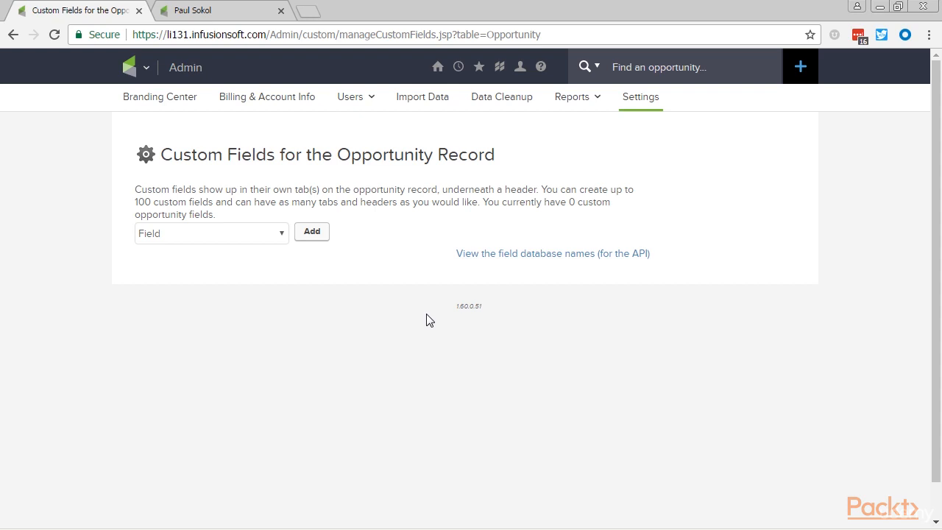
# - Add an opportunity custom field named Install Date of type Date and save it
pyautogui.click(312, 232)
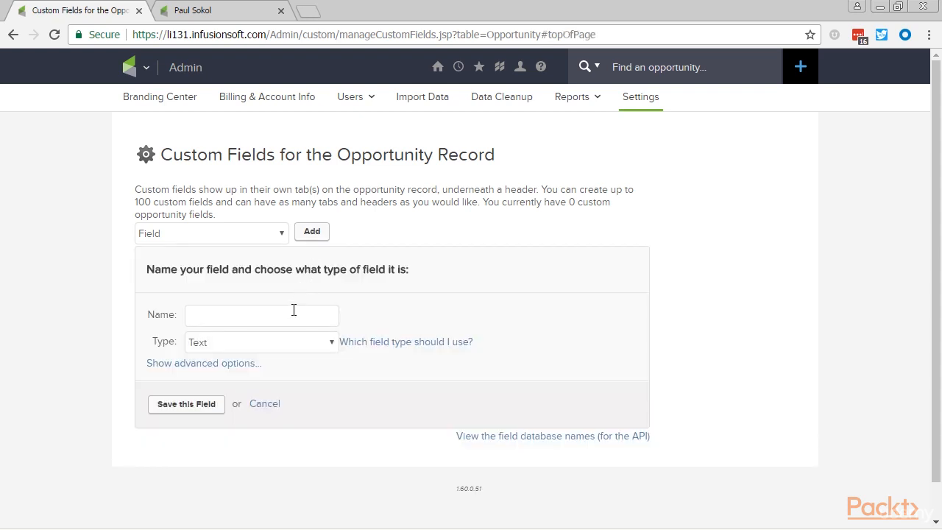
pyautogui.click(291, 312)
pyautogui.write('Install Date')
pyautogui.press('Tab')
pyautogui.write('Date')
pyautogui.click(254, 364)
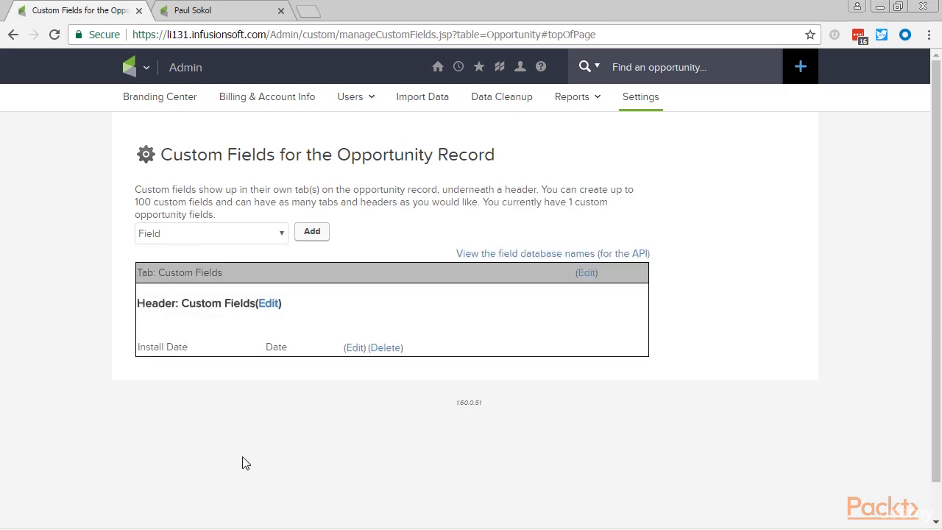
# - Reload the opportunity record and examine the Install Date field among its custom fields
pyautogui.click(250, 8)
pyautogui.scroll(6, 364, 111)
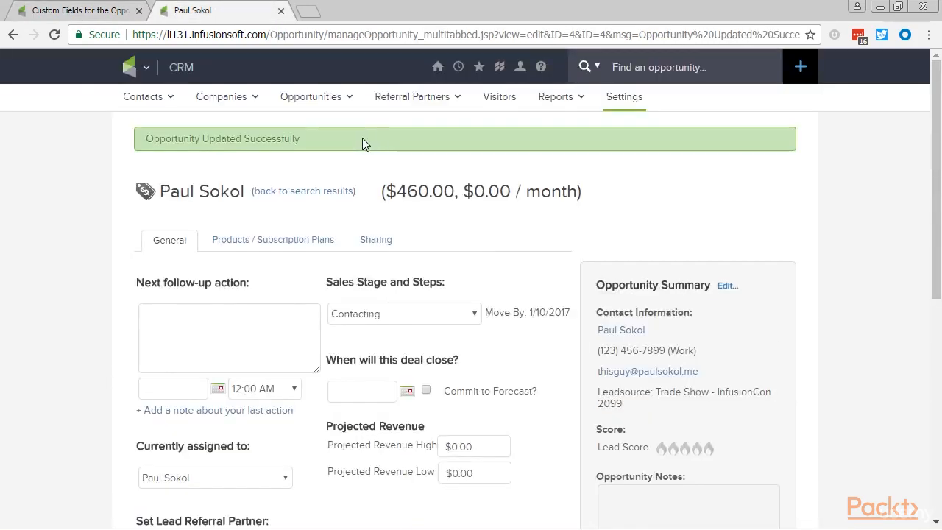
pyautogui.click(54, 34)
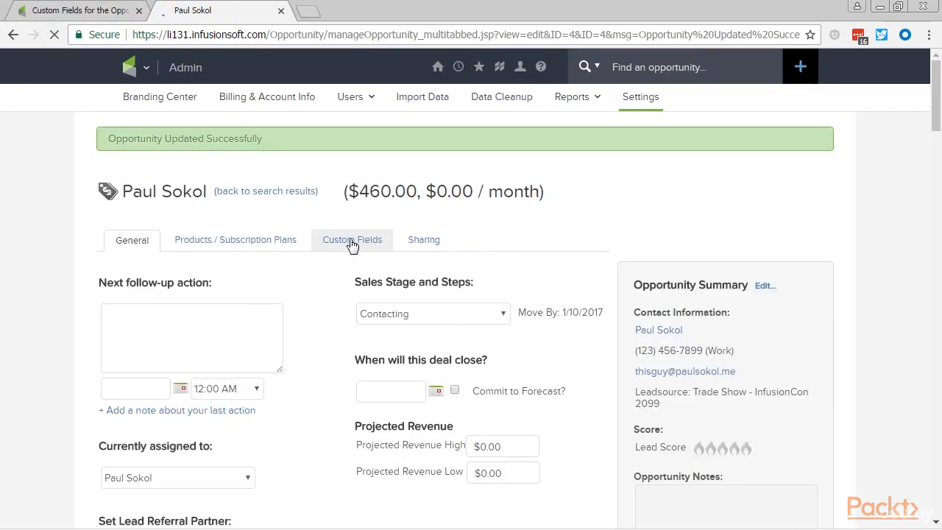
pyautogui.click(352, 244)
pyautogui.click(179, 312)
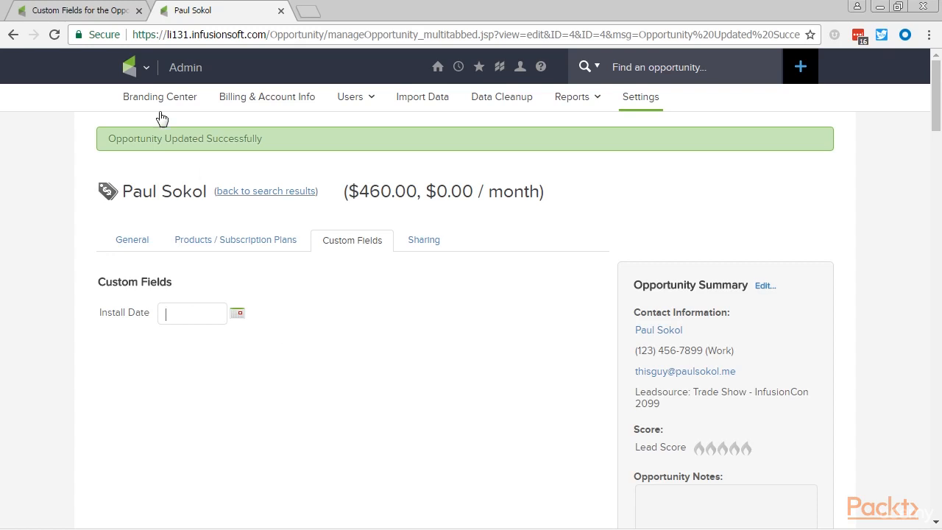
# - Open the Opportunity Defaults settings and review the active stages, win and loss stages, and opportunity viewing options
pyautogui.click(133, 67)
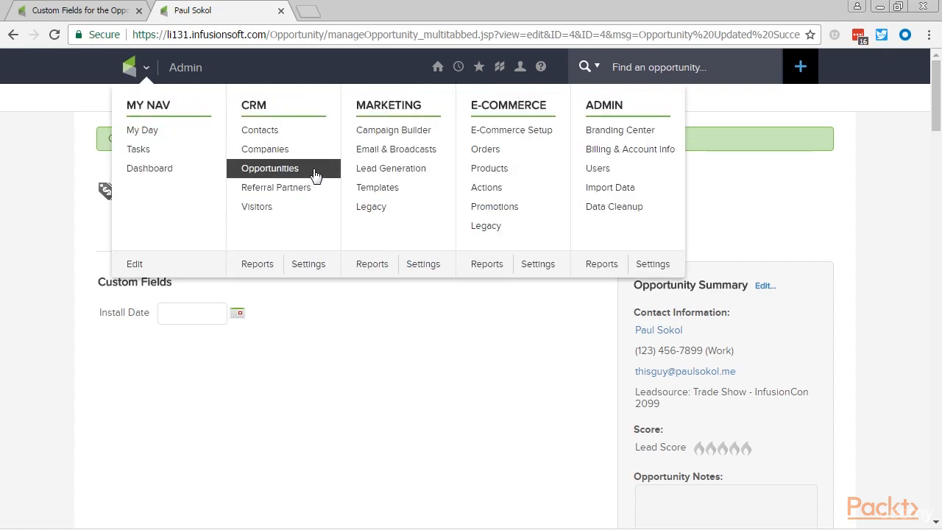
pyautogui.click(87, 10)
pyautogui.click(13, 34)
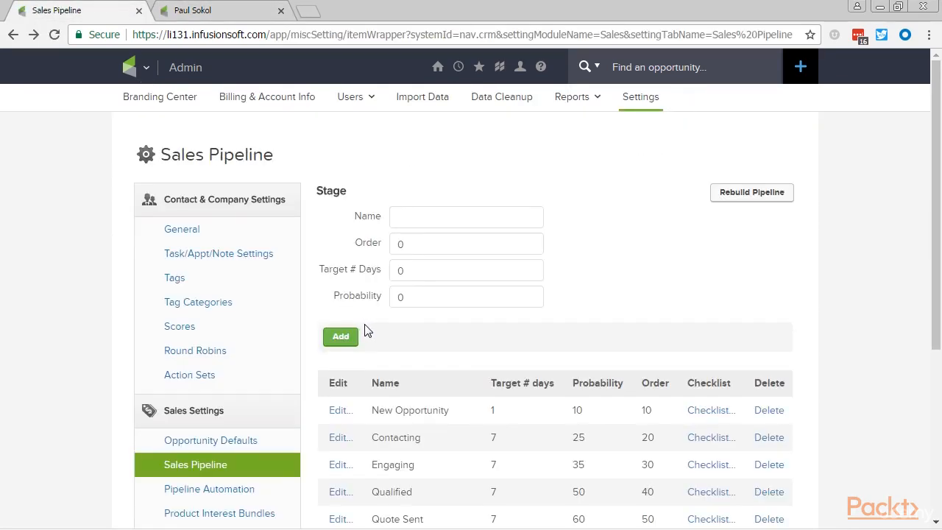
pyautogui.click(221, 447)
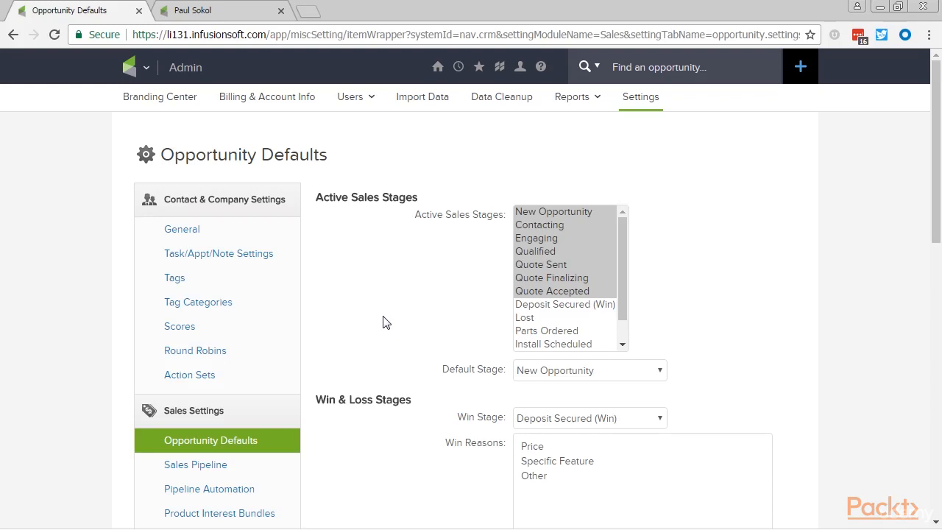
pyautogui.scroll(-6, 384, 347)
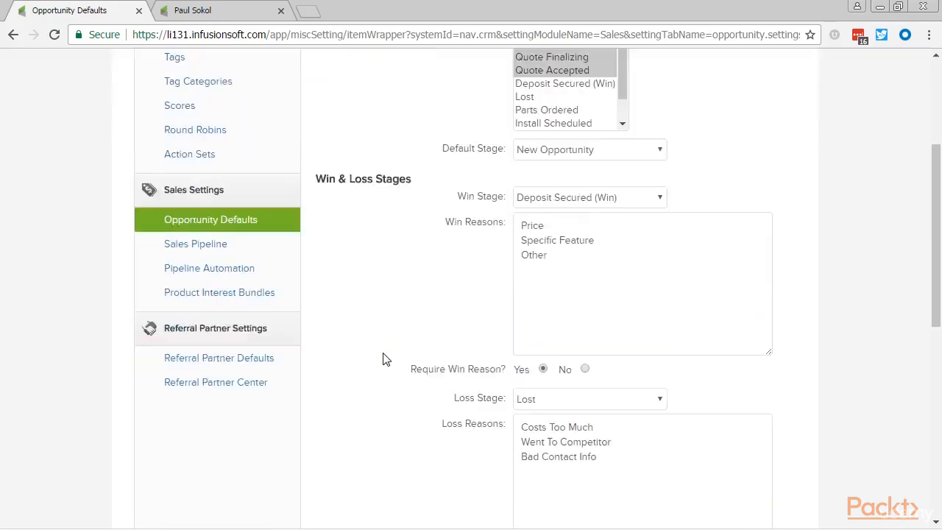
pyautogui.scroll(-1, 389, 357)
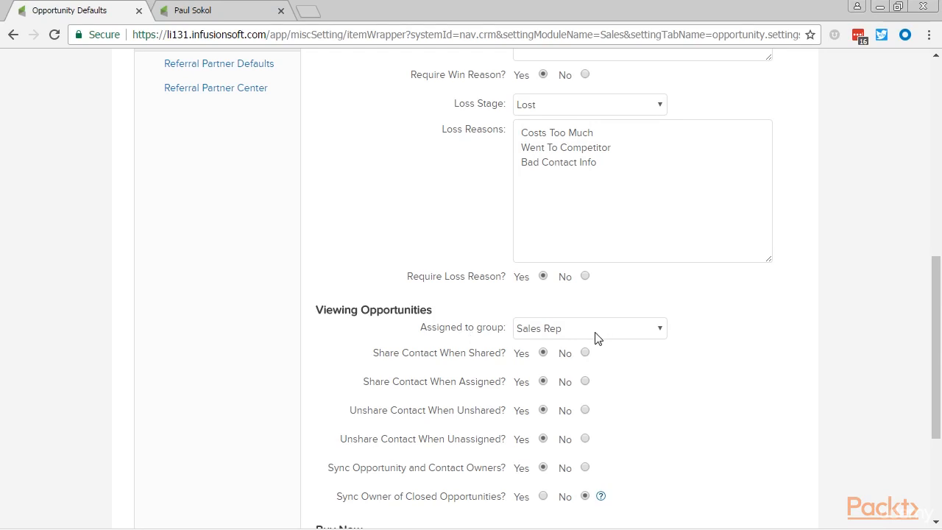
pyautogui.scroll(7, 594, 335)
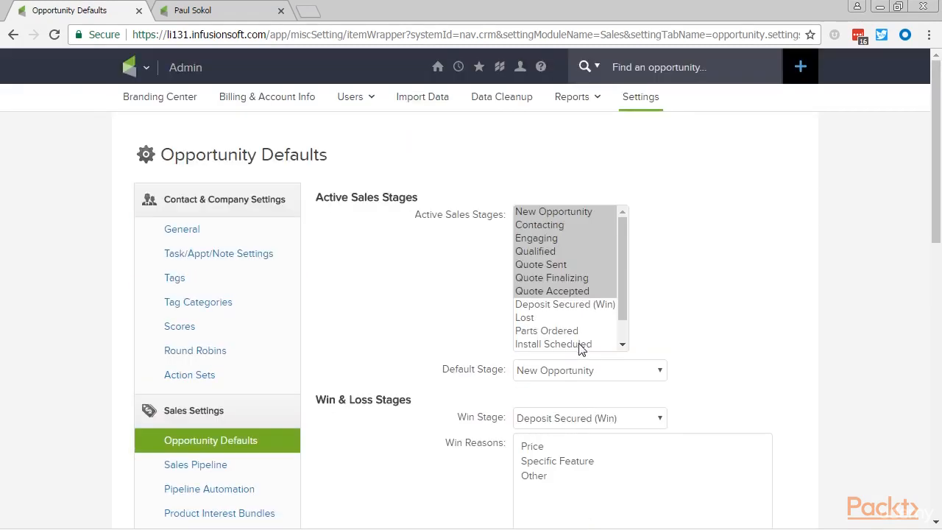
# - Examine the user groups available for opportunity assignment in the Viewing Opportunities defaults, leaving Sales Rep selected
pyautogui.click(129, 68)
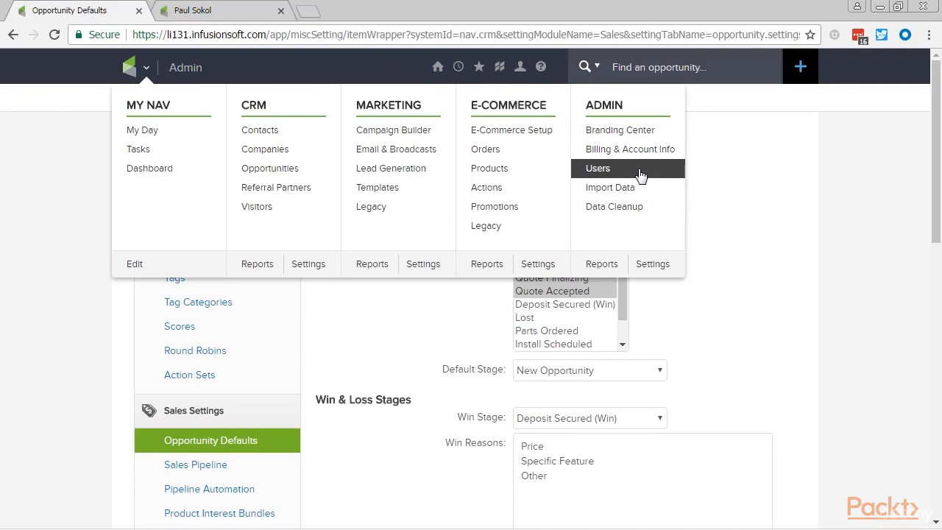
pyautogui.scroll(-7, 382, 302)
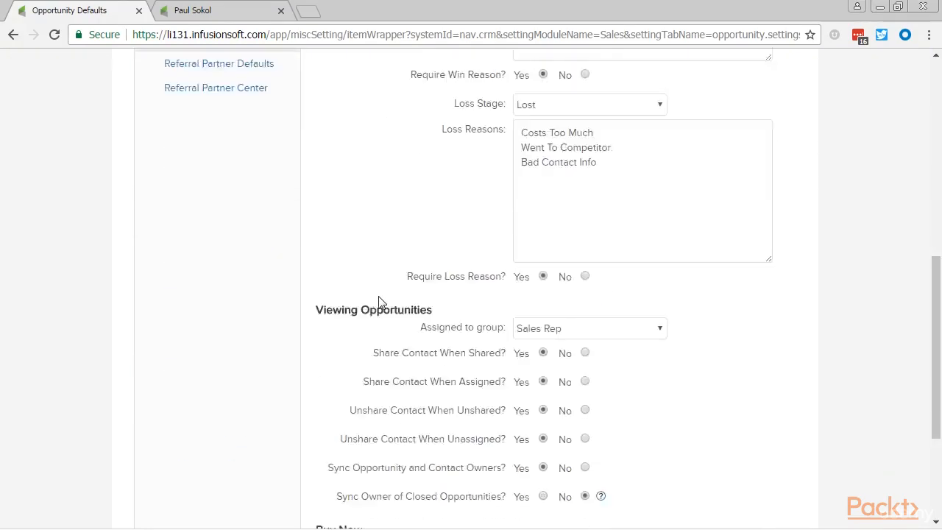
pyautogui.scroll(-2, 380, 303)
pyautogui.scroll(1, 380, 304)
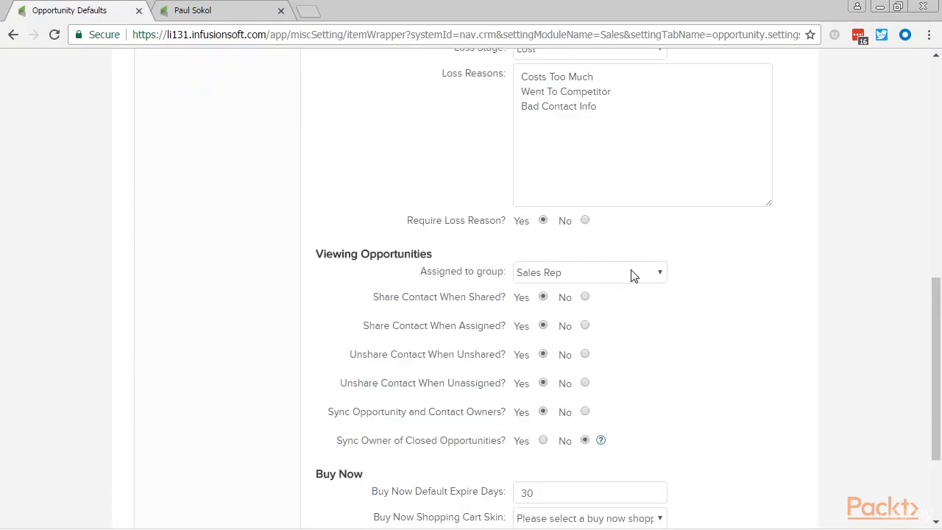
pyautogui.click(655, 274)
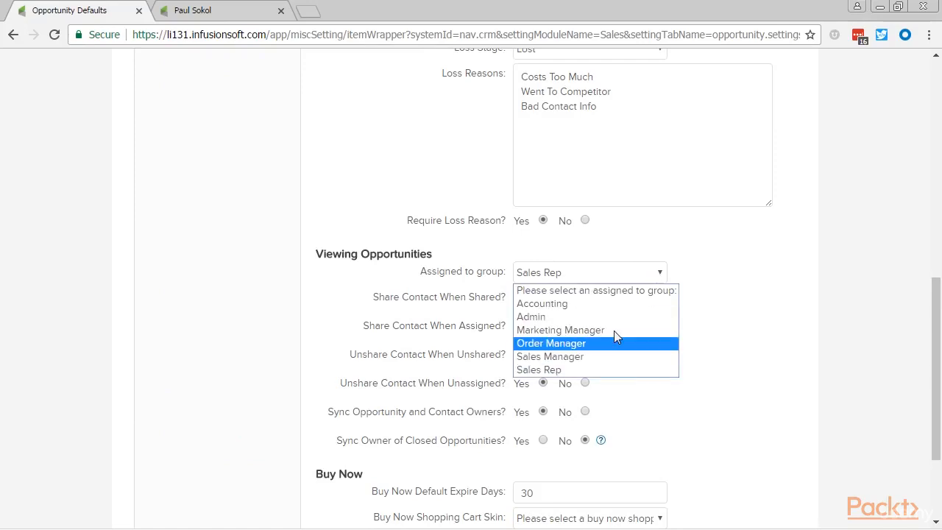
pyautogui.click(450, 274)
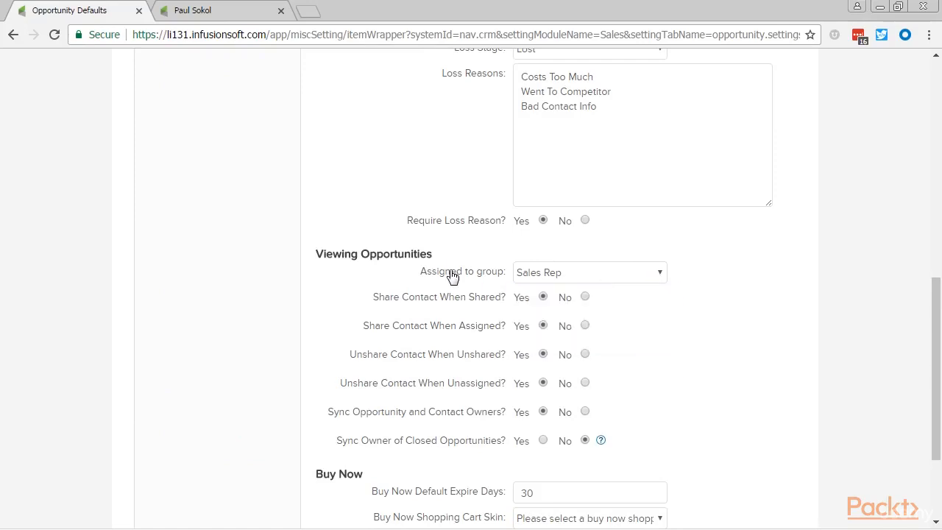